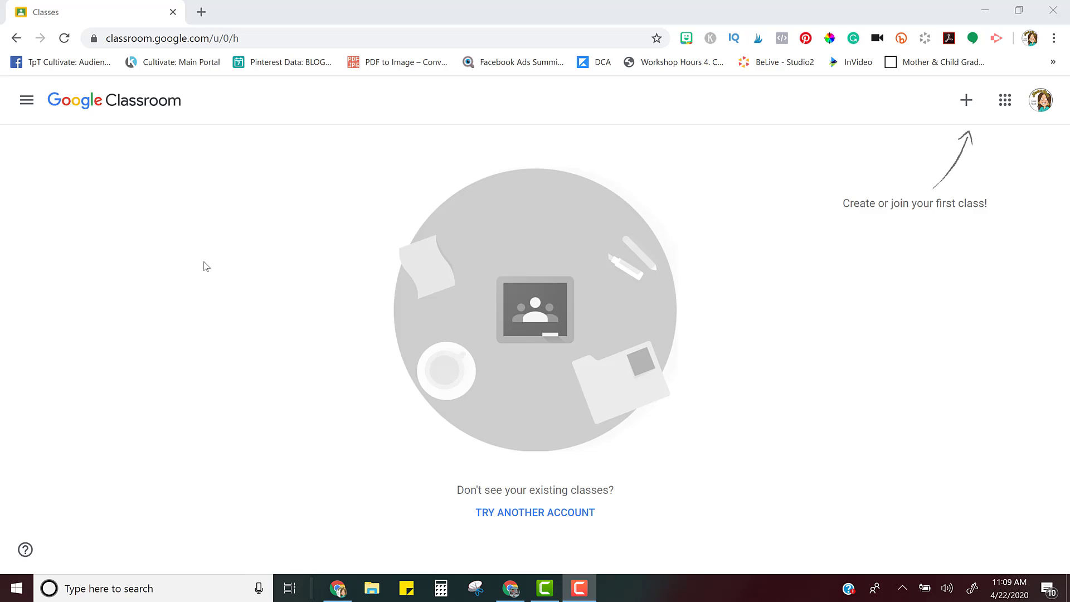
Search the web for "kami extension" and add Kami Extension - PDF and Document Annotation to Chrome from the Chrome Web Store.
{"action": "left_click", "coordinate": [201, 12]}
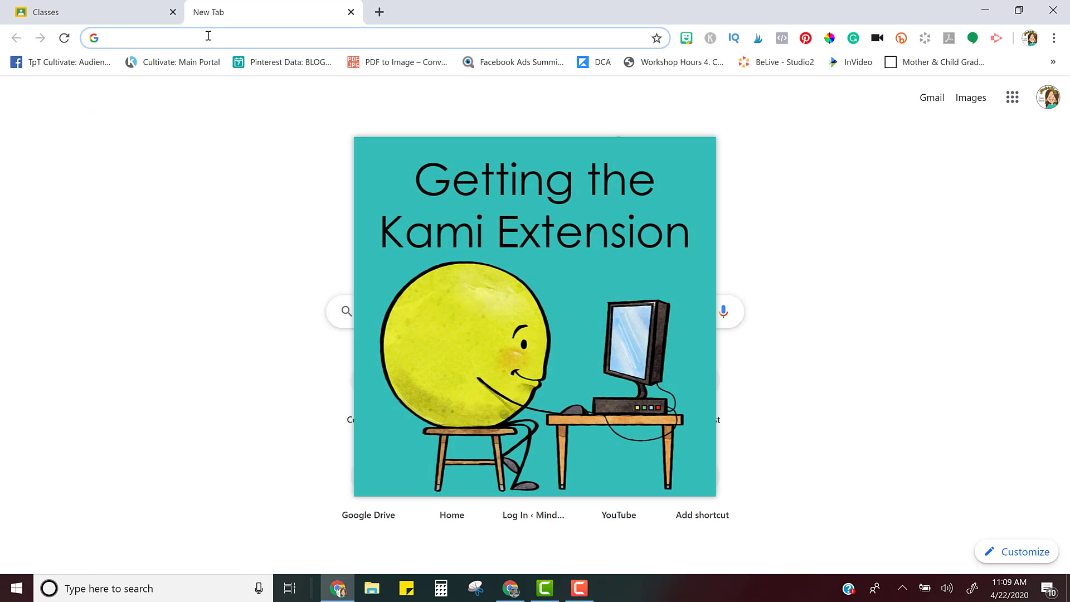
{"action": "type", "text": "kami extensi"}
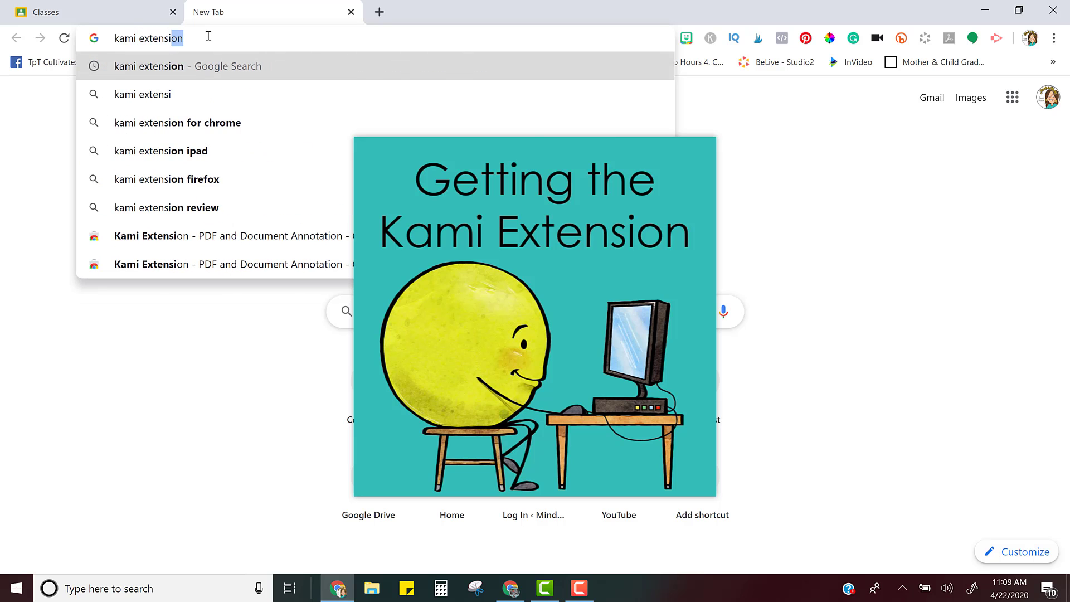
{"action": "key", "text": "Return"}
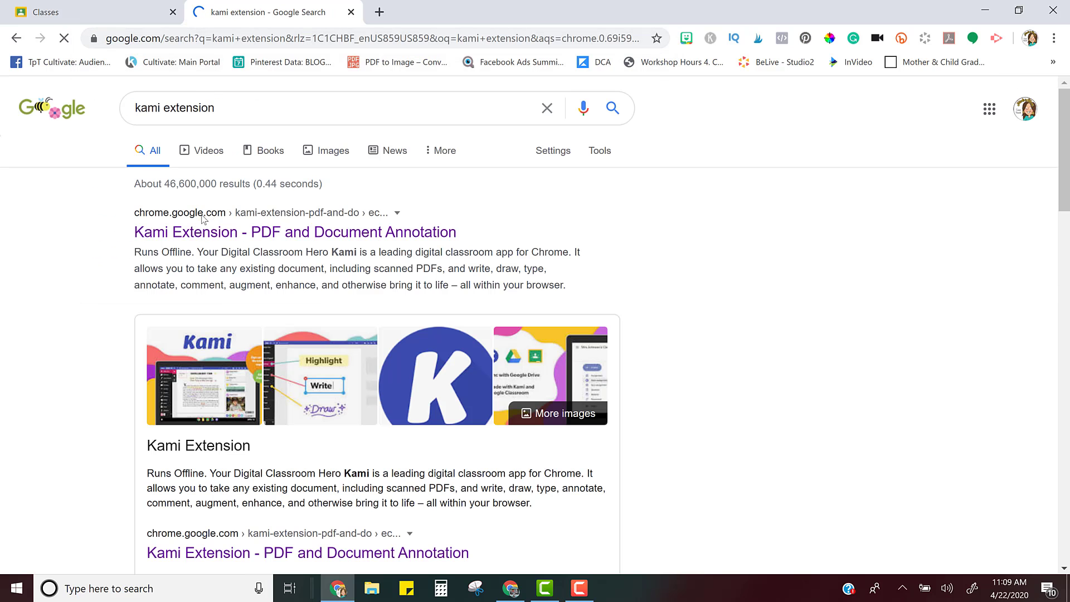
{"action": "left_click", "coordinate": [197, 236]}
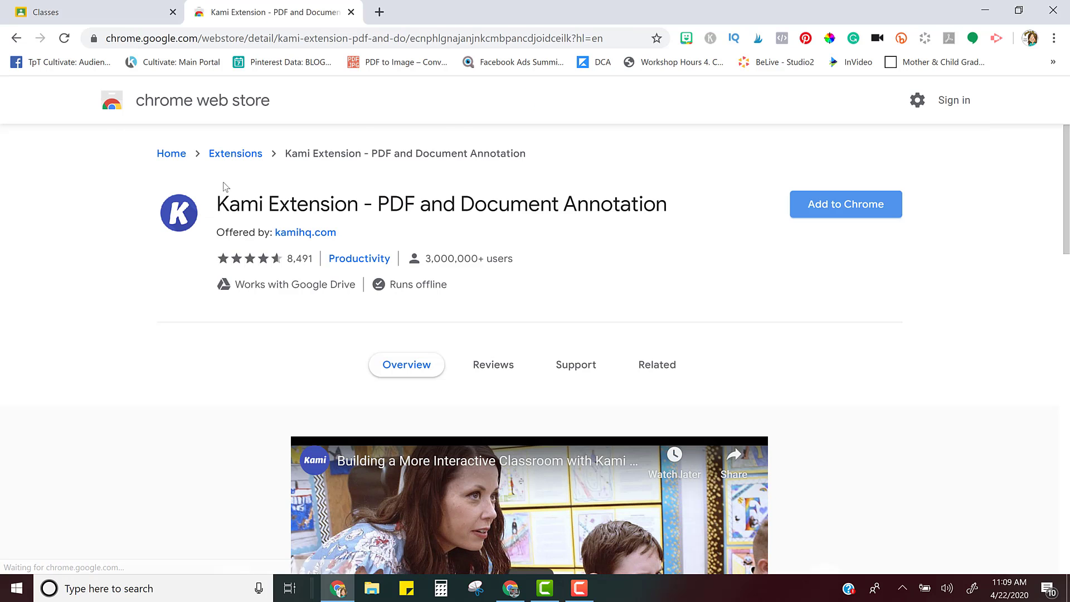
{"action": "left_click", "coordinate": [826, 215]}
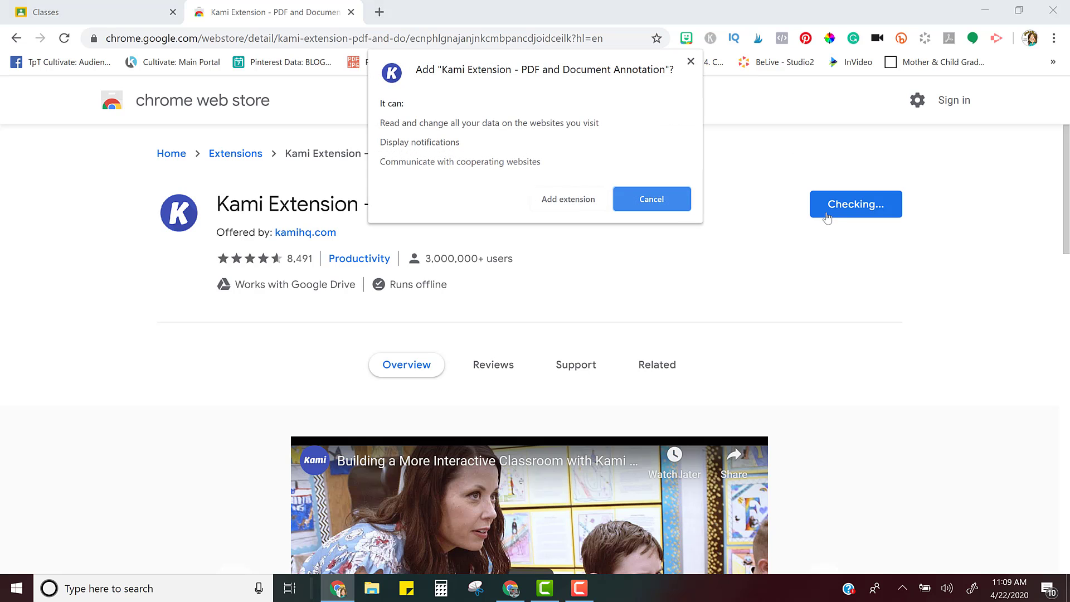
{"action": "left_click", "coordinate": [568, 201]}
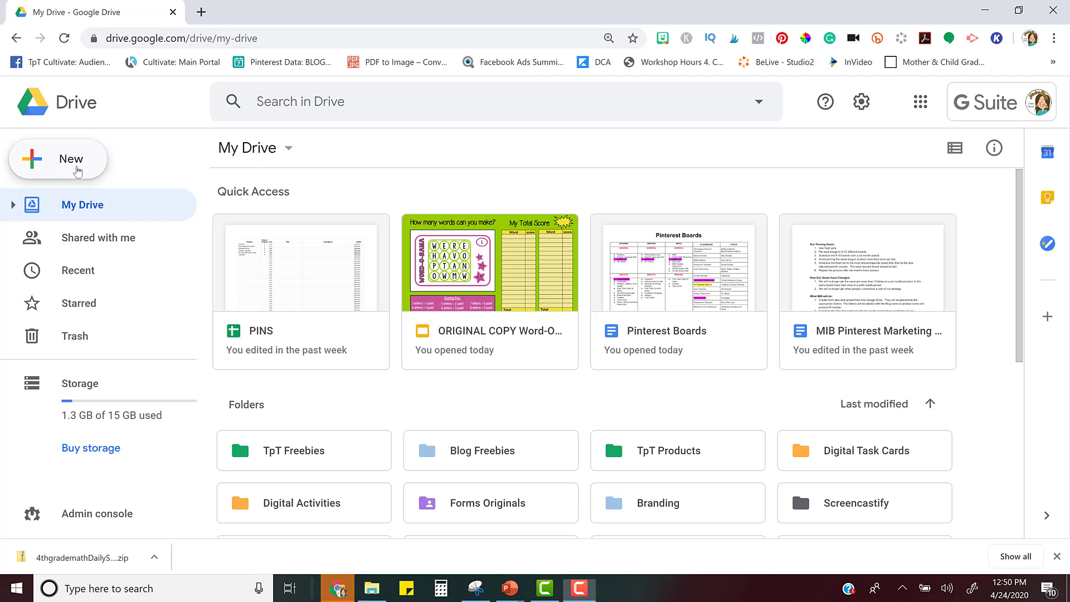
Create a new folder named "Worksheets" in My Drive.
{"action": "left_click", "coordinate": [77, 170]}
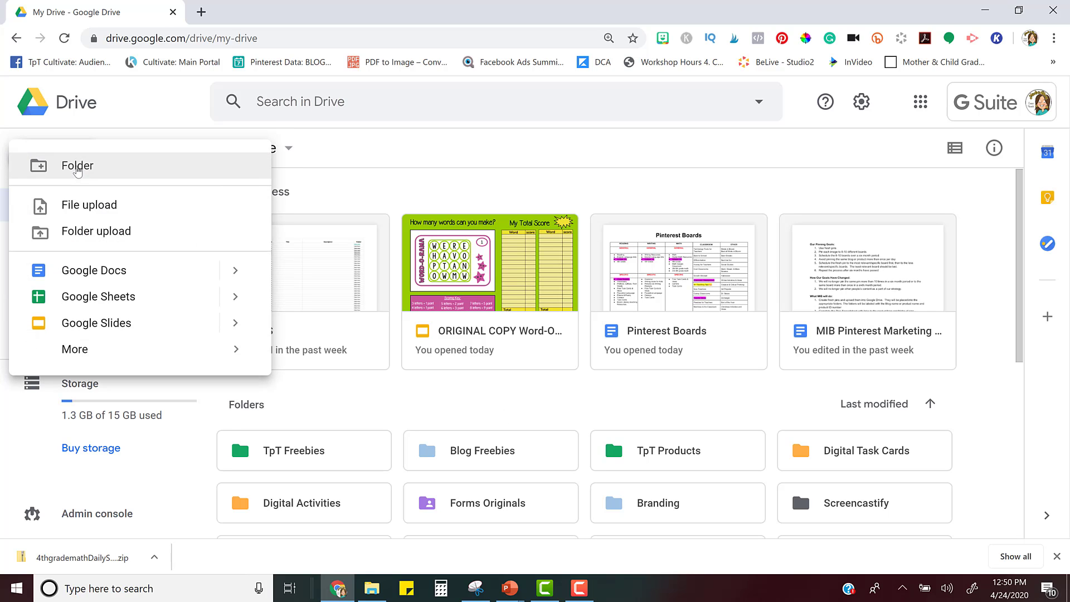
{"action": "left_click", "coordinate": [78, 168]}
{"action": "type", "text": "Worksheets"}
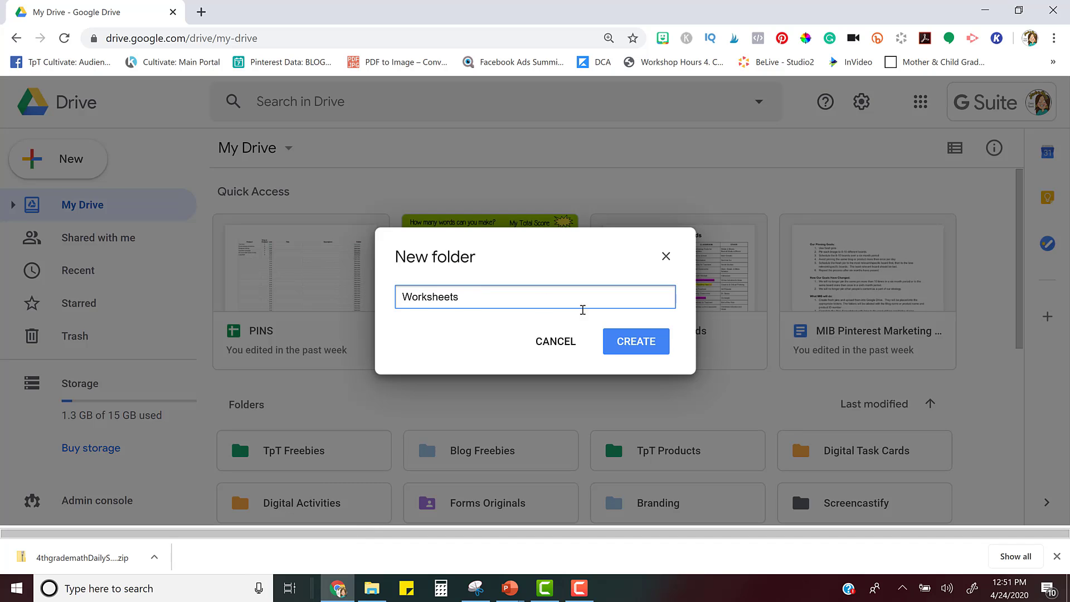
{"action": "left_click", "coordinate": [665, 346]}
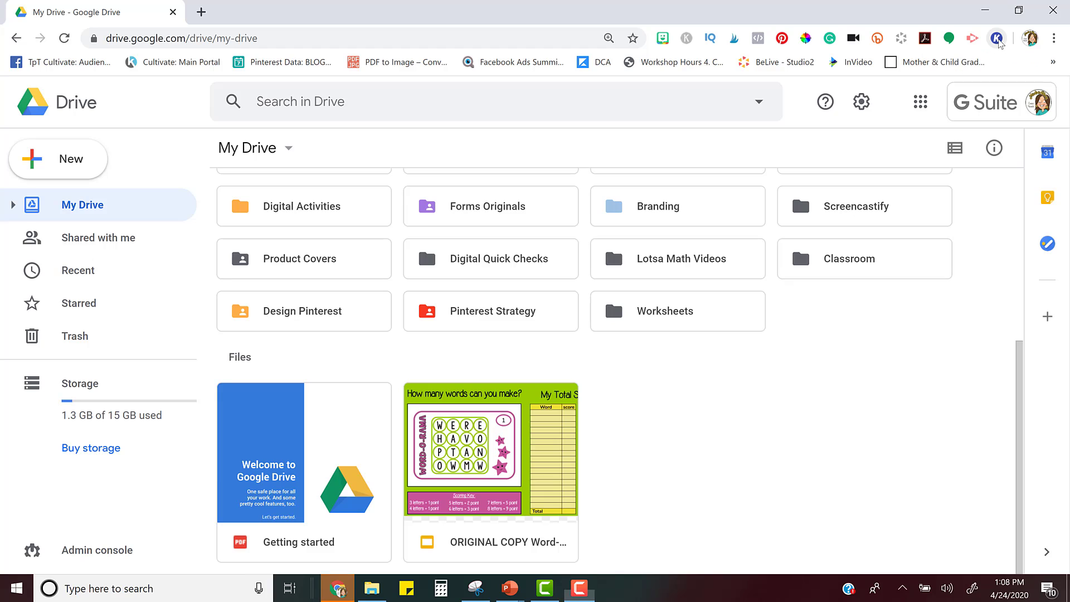
Launch the Kami extension and open its Split & Merge tool.
{"action": "left_click", "coordinate": [998, 38]}
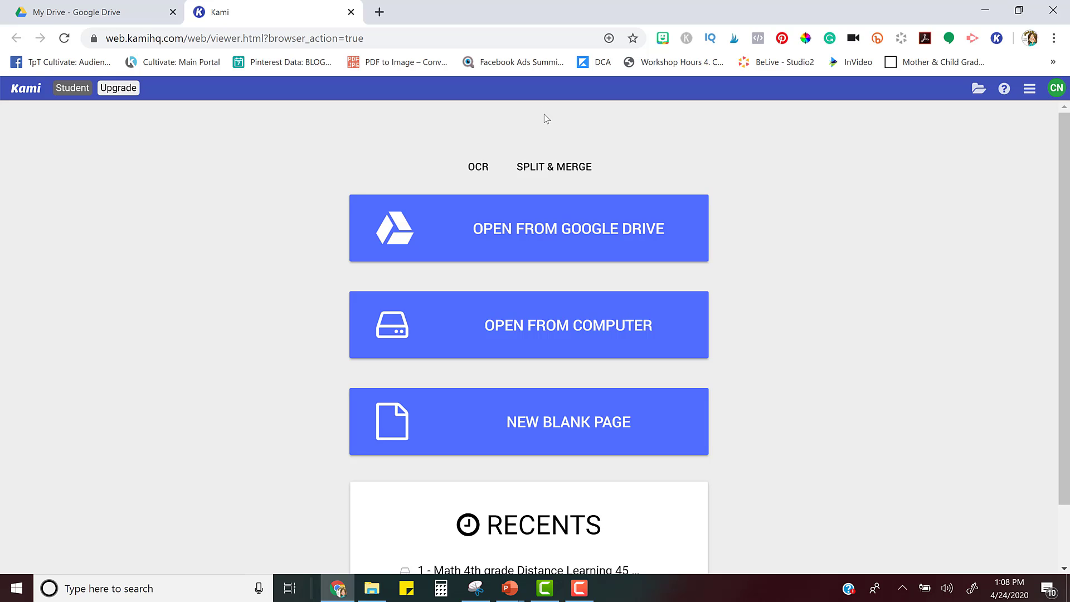
{"action": "left_click", "coordinate": [559, 172]}
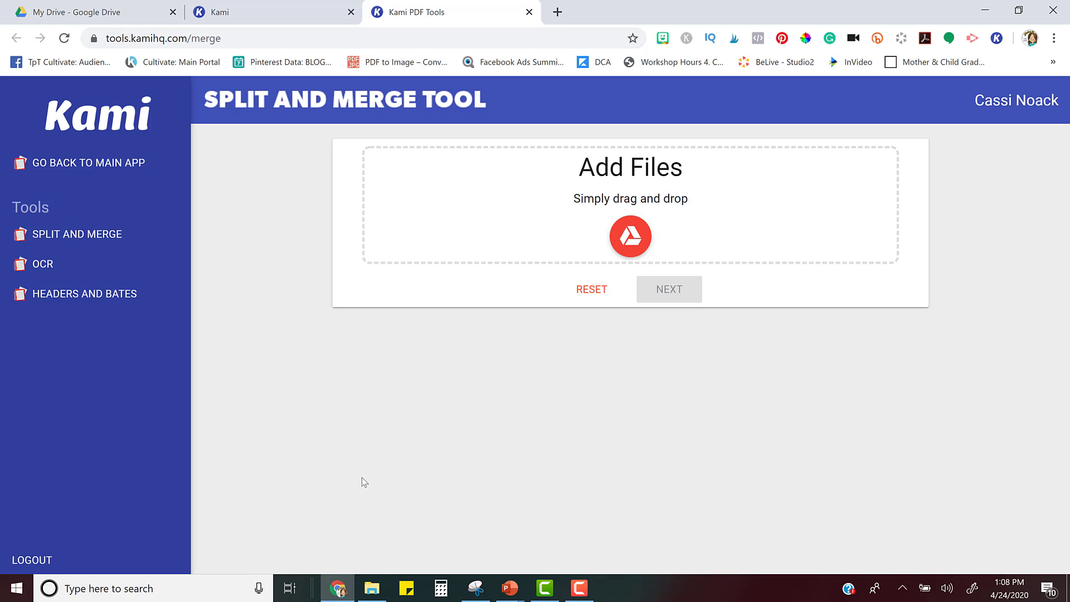
Switch to File Explorer and extract the zipped 4th grade math spiral review folder into Downloads.
{"action": "left_click", "coordinate": [372, 589]}
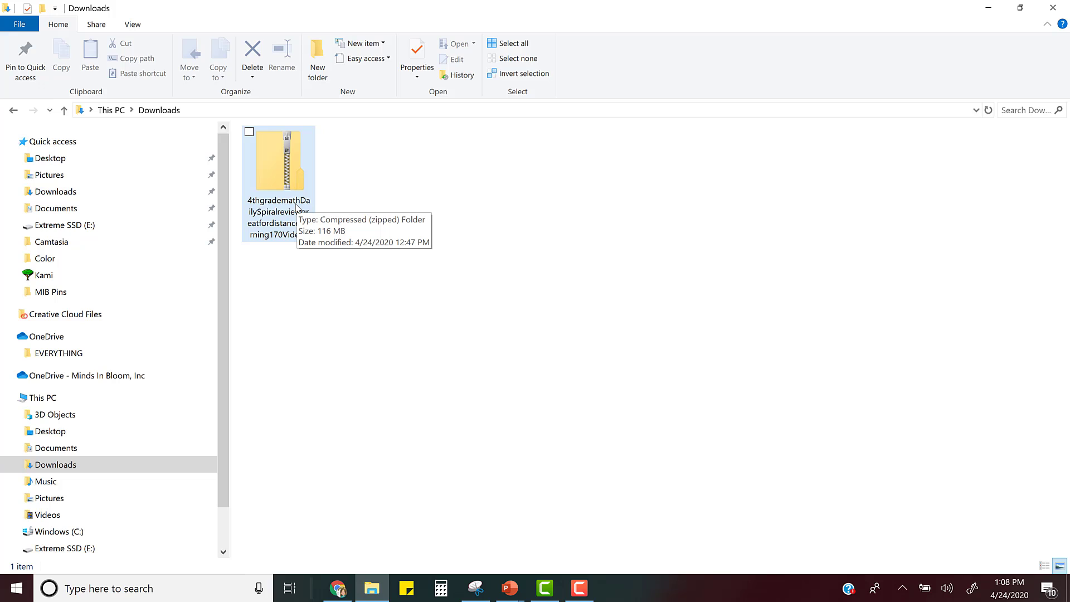
{"action": "left_click", "coordinate": [276, 174]}
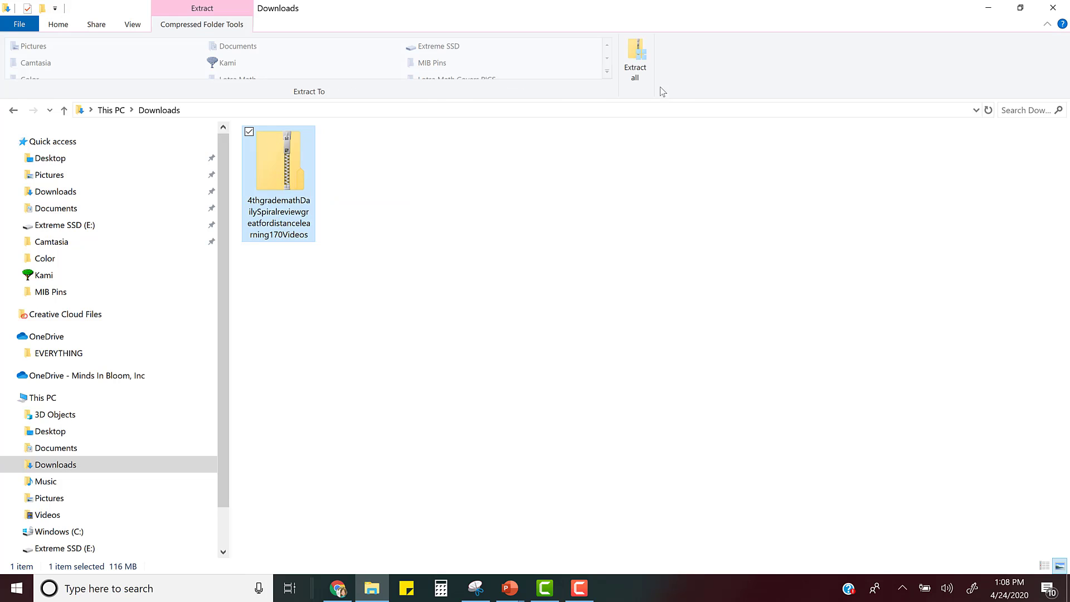
{"action": "left_click", "coordinate": [644, 69]}
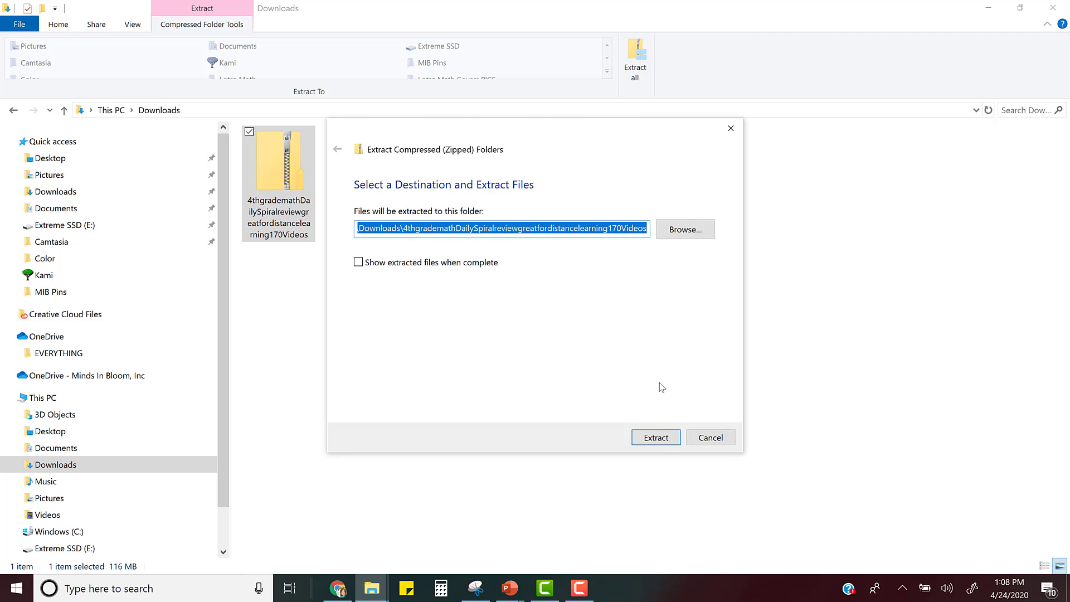
{"action": "left_click", "coordinate": [662, 440]}
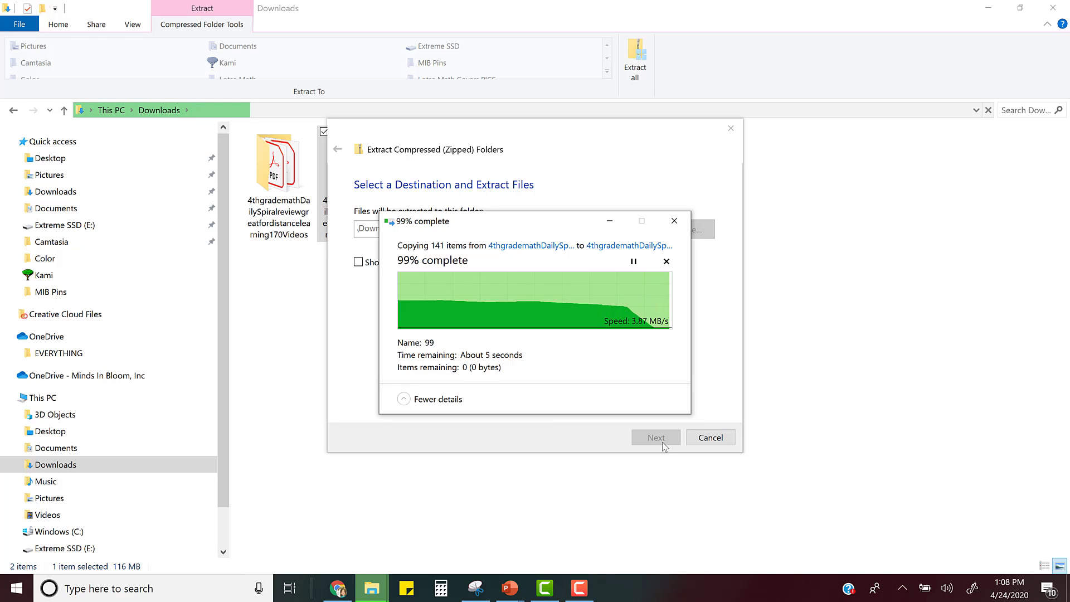
Add the "1 - Math 4th grade Distance" PDF from the extracted folder to Kami's Split and Merge tool and proceed to page editing.
{"action": "left_click", "coordinate": [290, 177]}
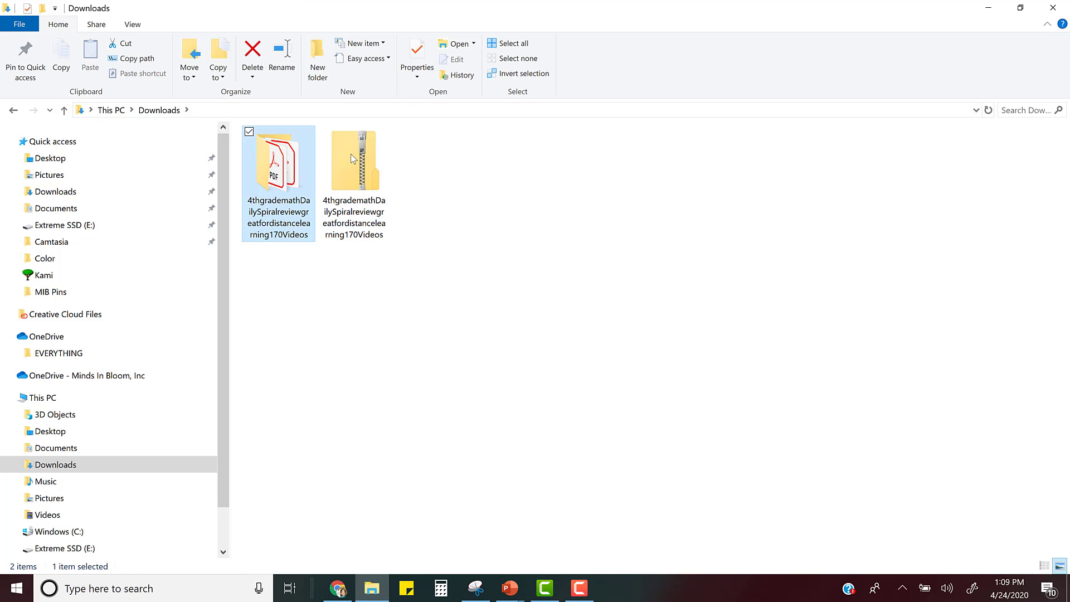
{"action": "left_click", "coordinate": [1024, 12]}
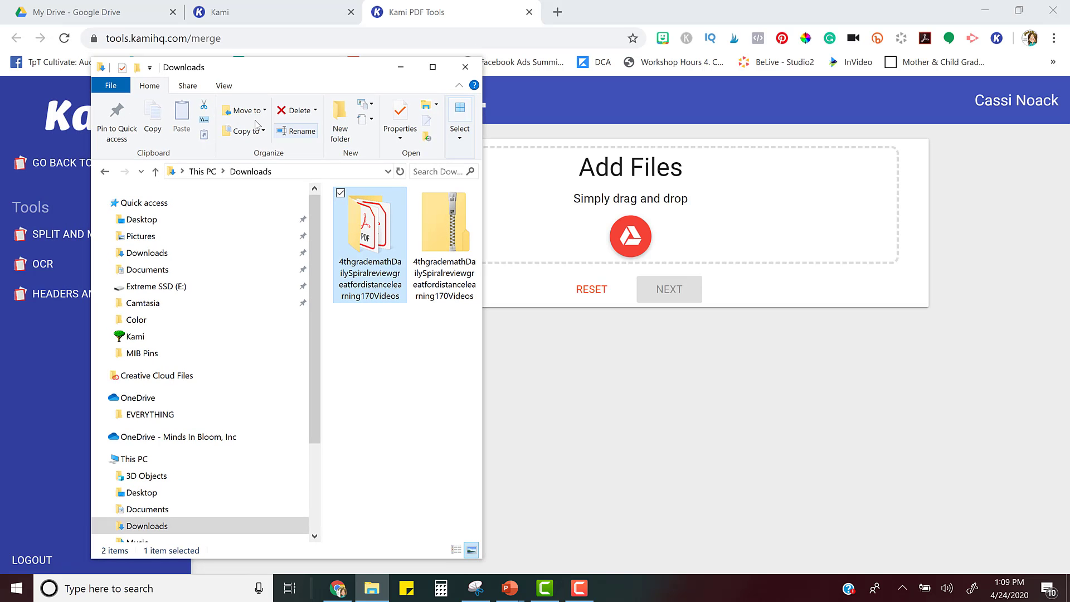
{"action": "left_click_drag", "start_coordinate": [280, 73], "coordinate": [267, 68]}
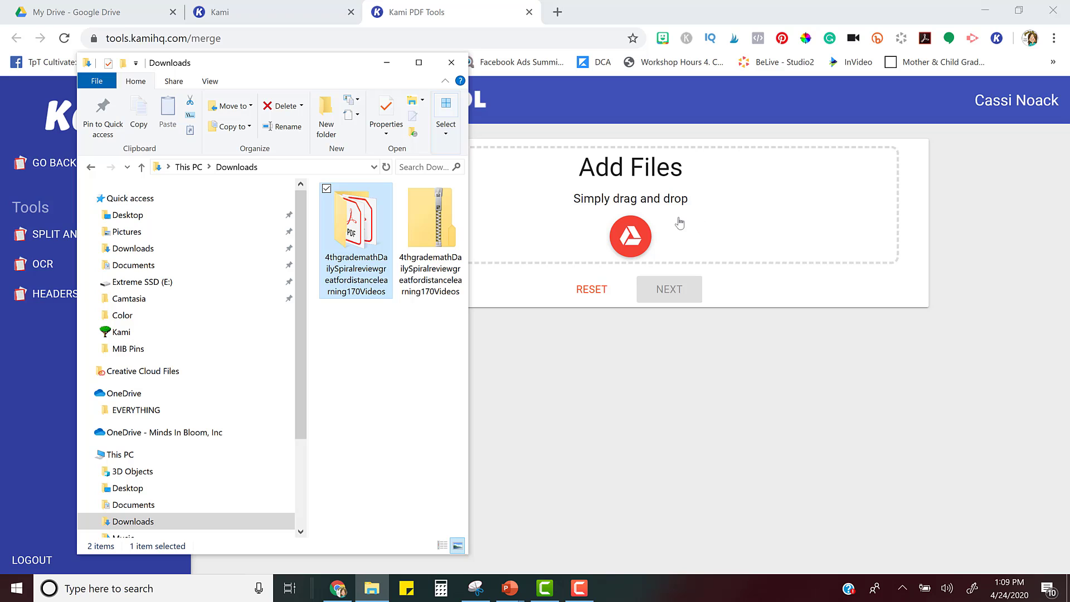
{"action": "double_click", "coordinate": [359, 243]}
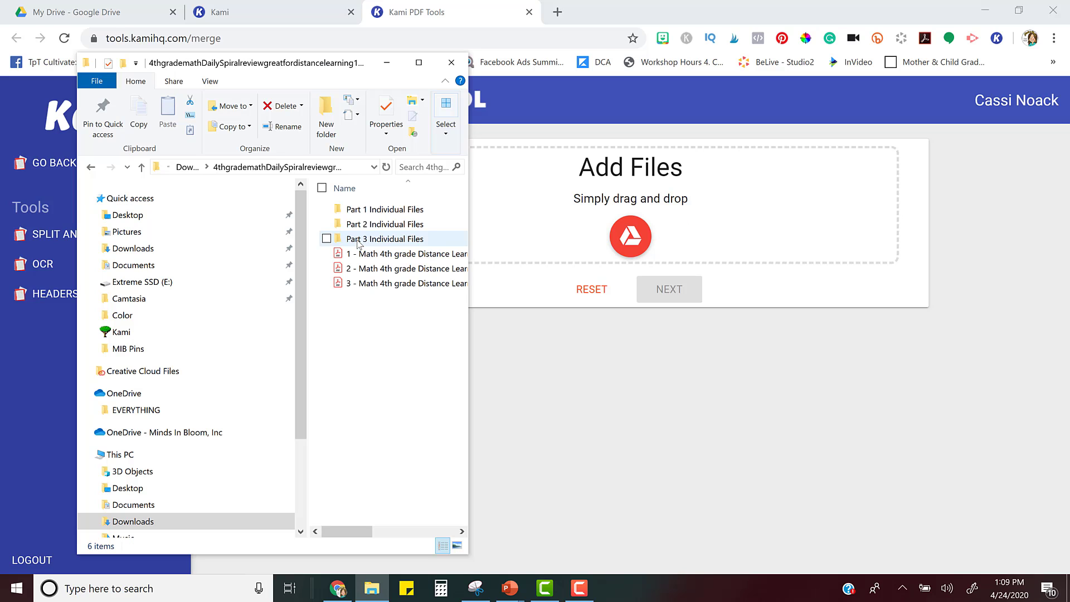
{"action": "left_click", "coordinate": [358, 258]}
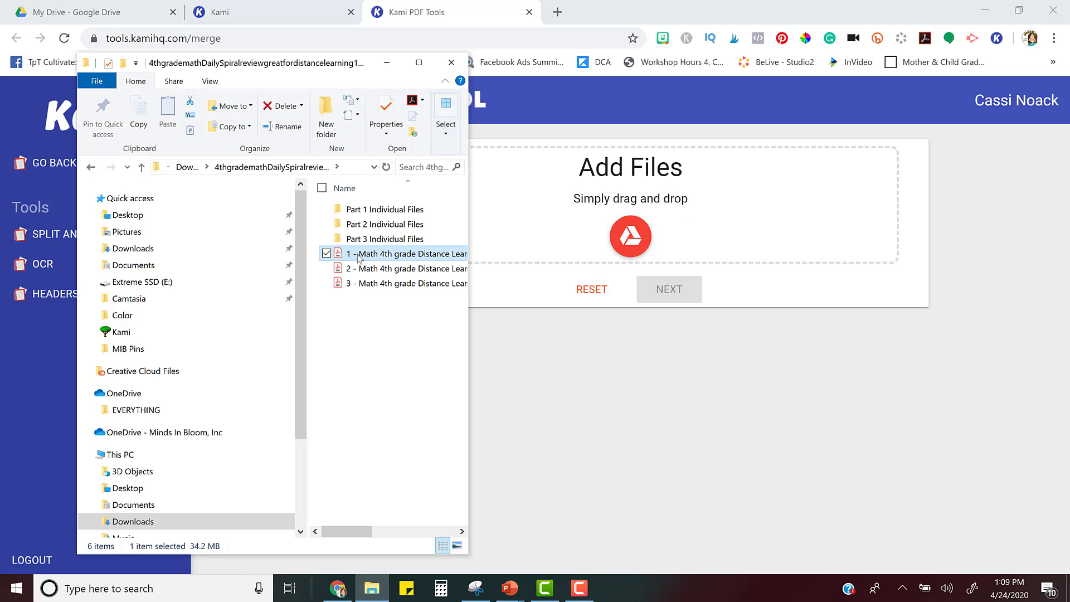
{"action": "left_click_drag", "start_coordinate": [358, 258], "coordinate": [546, 230]}
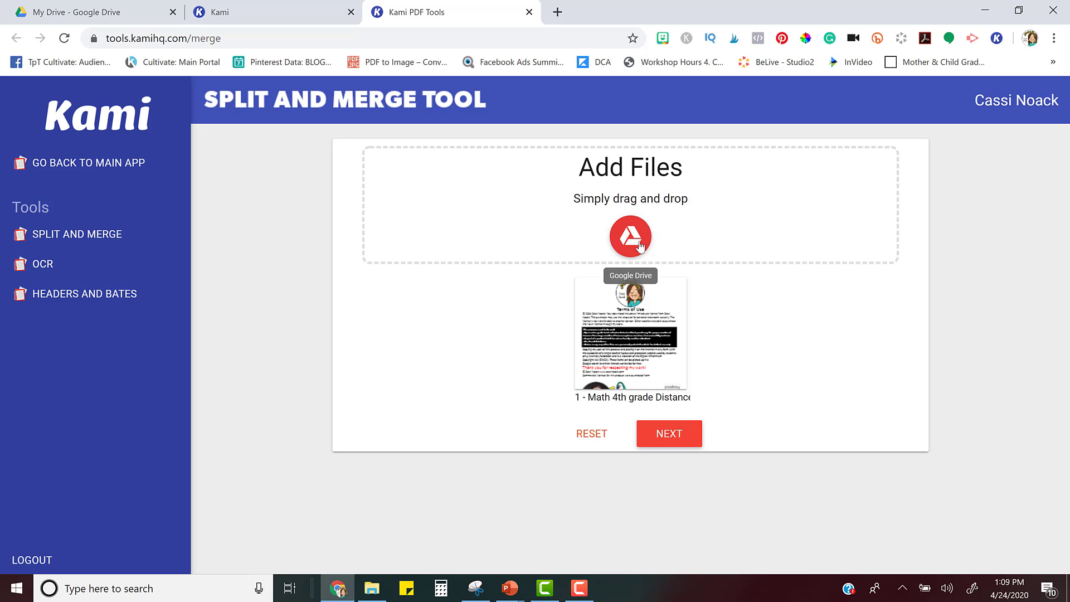
{"action": "left_click", "coordinate": [670, 442]}
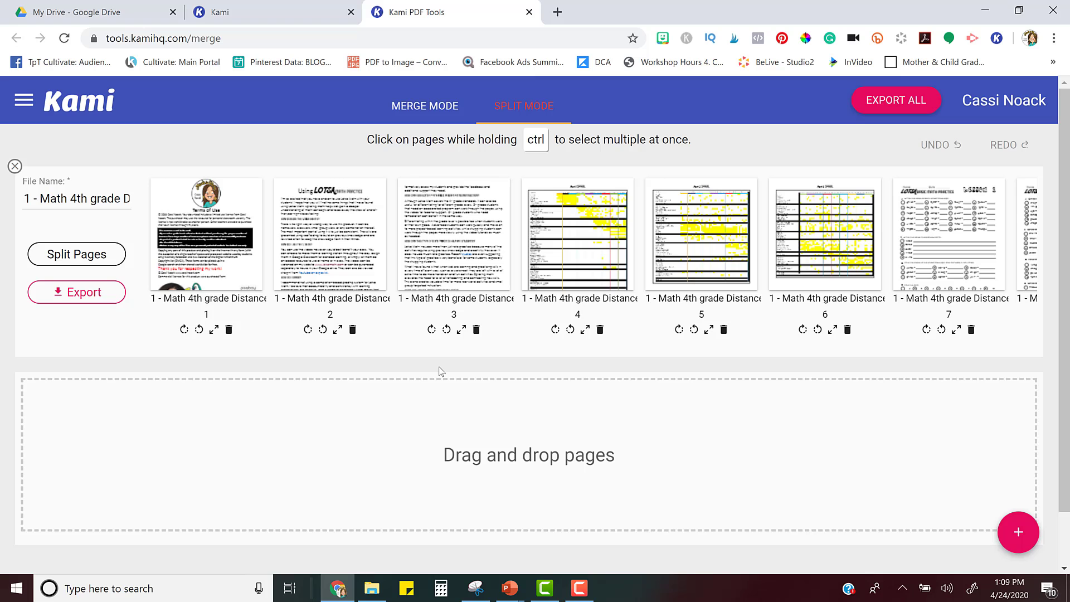
Split the math PDF into separate files of 1 page each and review the resulting files.
{"action": "left_click", "coordinate": [67, 256]}
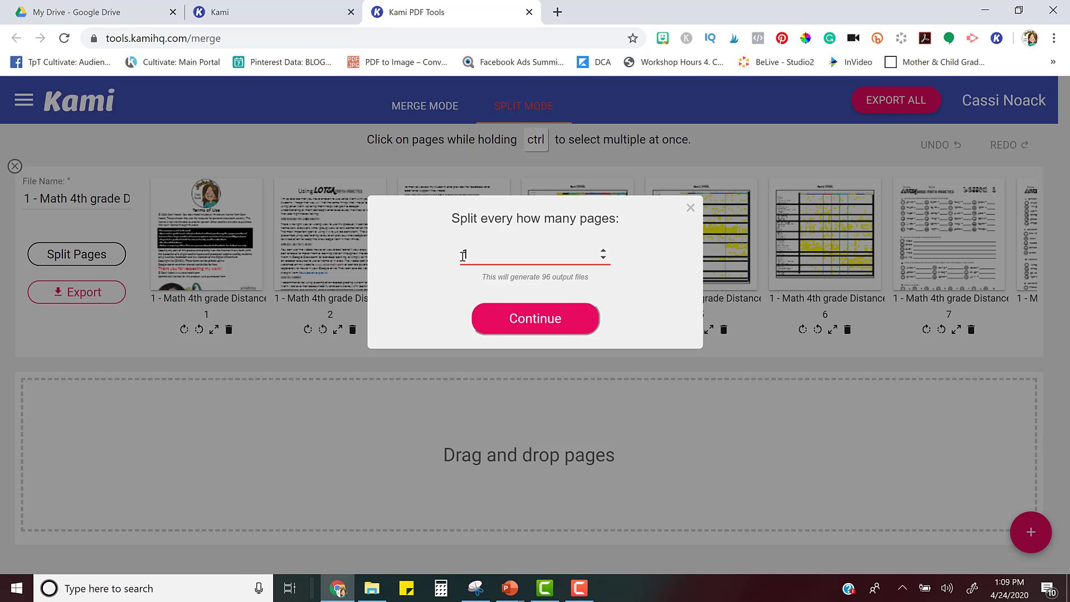
{"action": "left_click", "coordinate": [538, 319]}
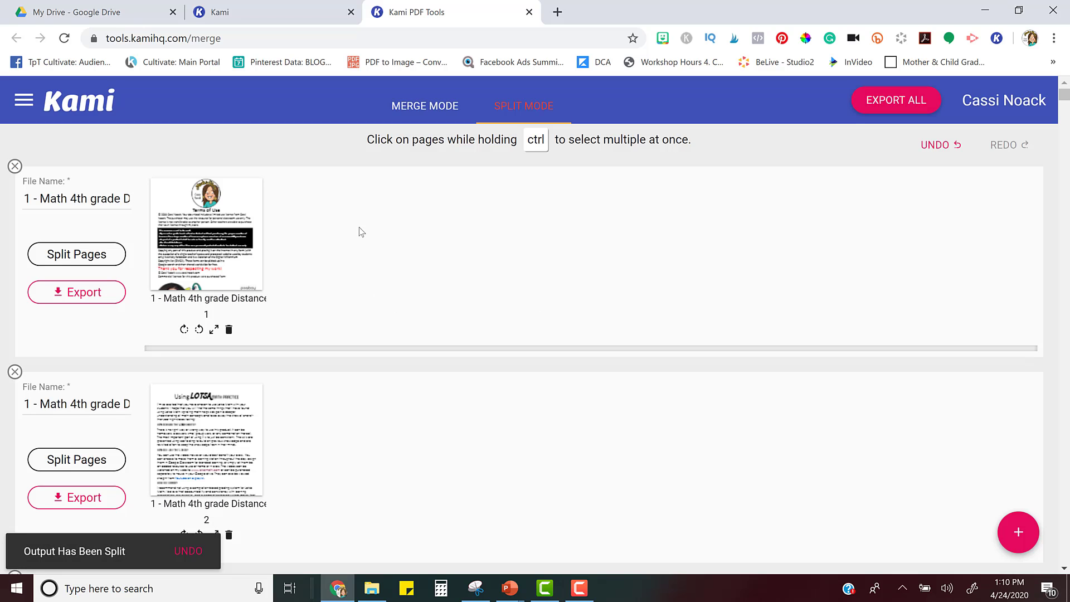
{"action": "scroll", "coordinate": [356, 334], "scroll_direction": "down", "scroll_amount": 7}
{"action": "scroll", "coordinate": [358, 345], "scroll_direction": "down", "scroll_amount": 10}
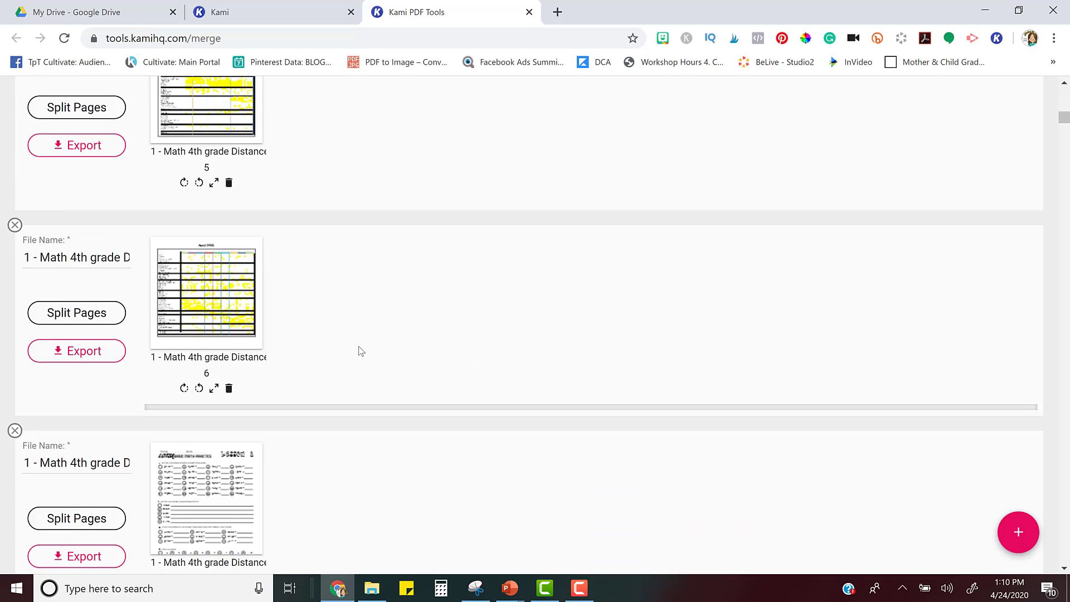
{"action": "scroll", "coordinate": [361, 350], "scroll_direction": "up", "scroll_amount": 20}
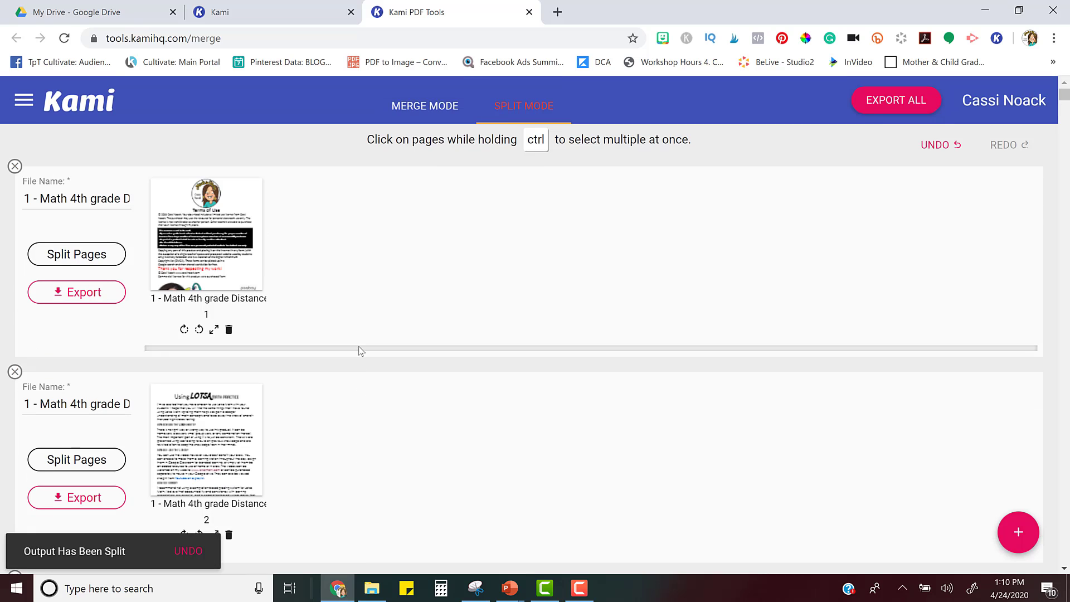
Export all the split files to the Worksheets folder in Google Drive.
{"action": "left_click", "coordinate": [919, 104]}
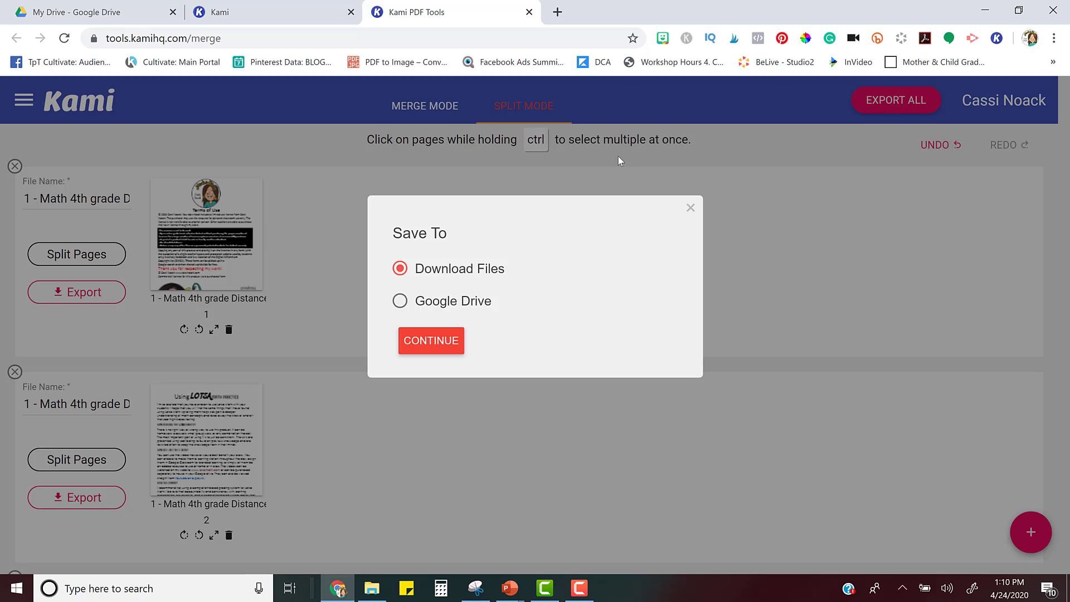
{"action": "left_click", "coordinate": [439, 302]}
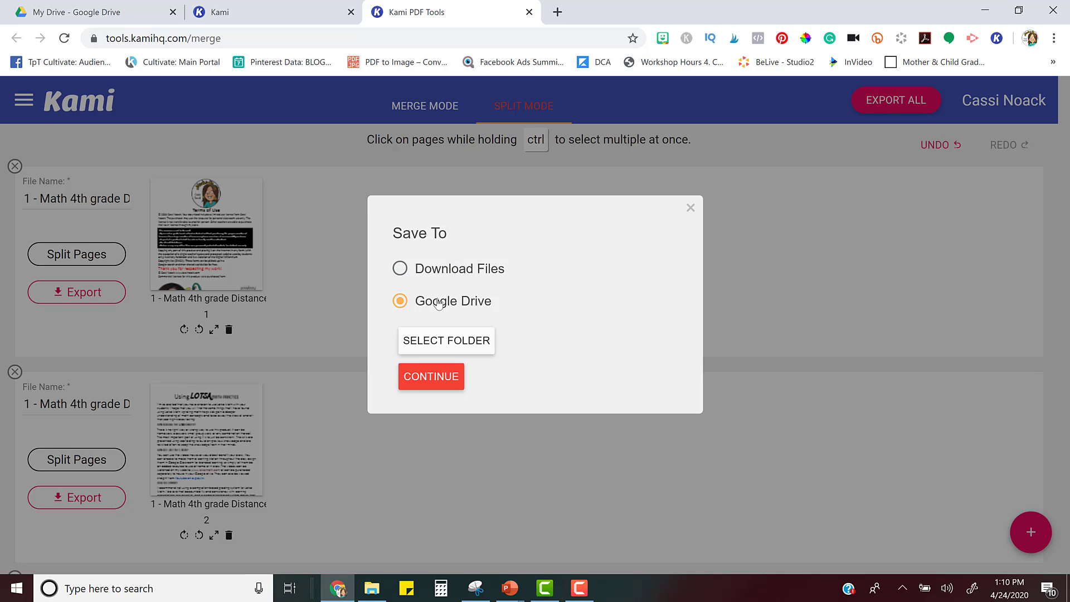
{"action": "left_click", "coordinate": [440, 341]}
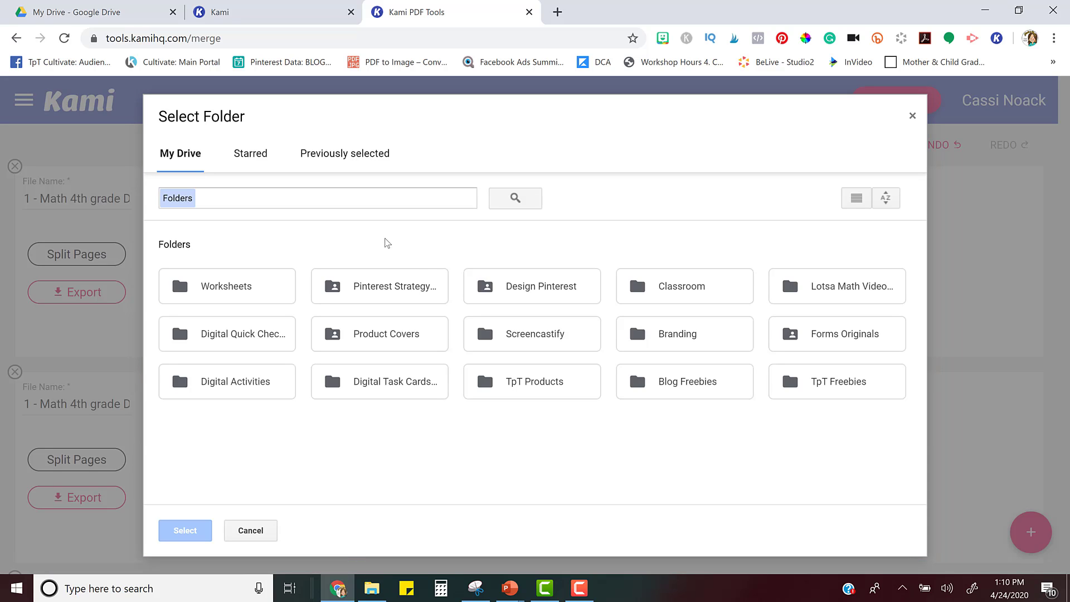
{"action": "left_click", "coordinate": [238, 293]}
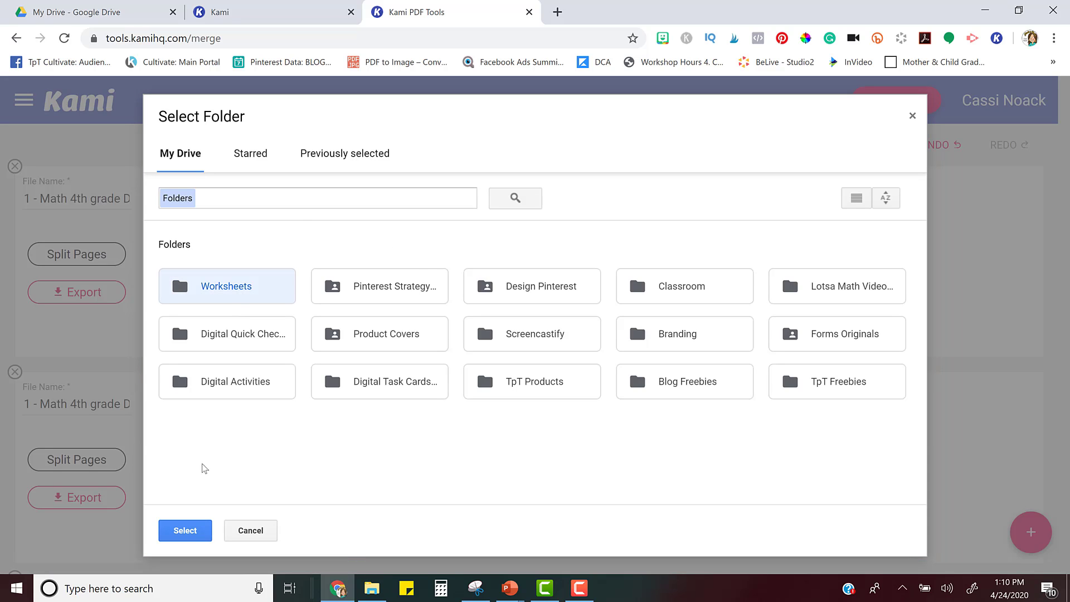
{"action": "left_click", "coordinate": [196, 537]}
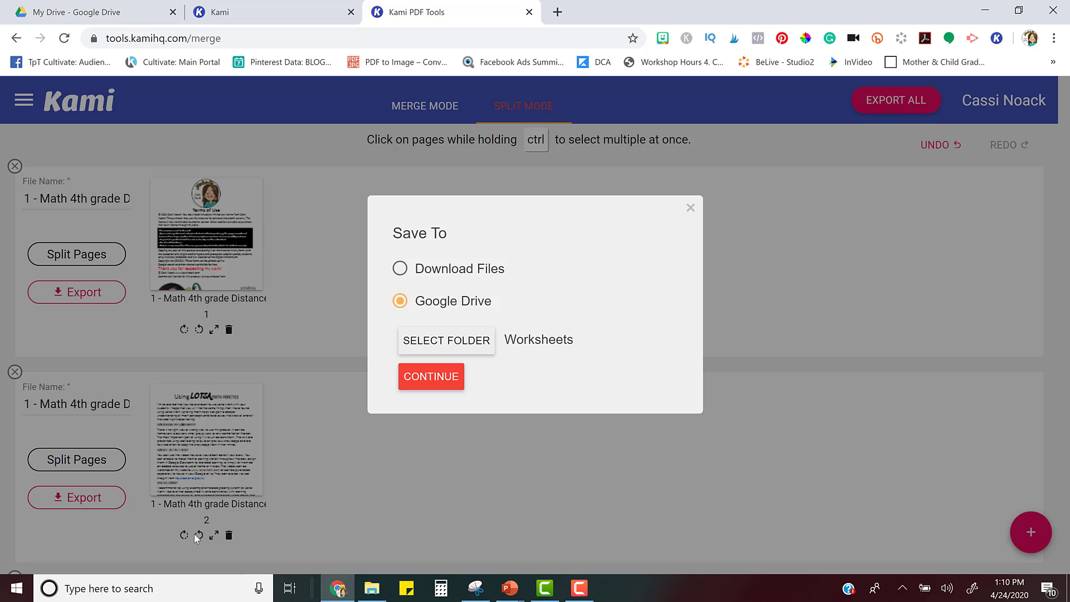
{"action": "left_click", "coordinate": [434, 386]}
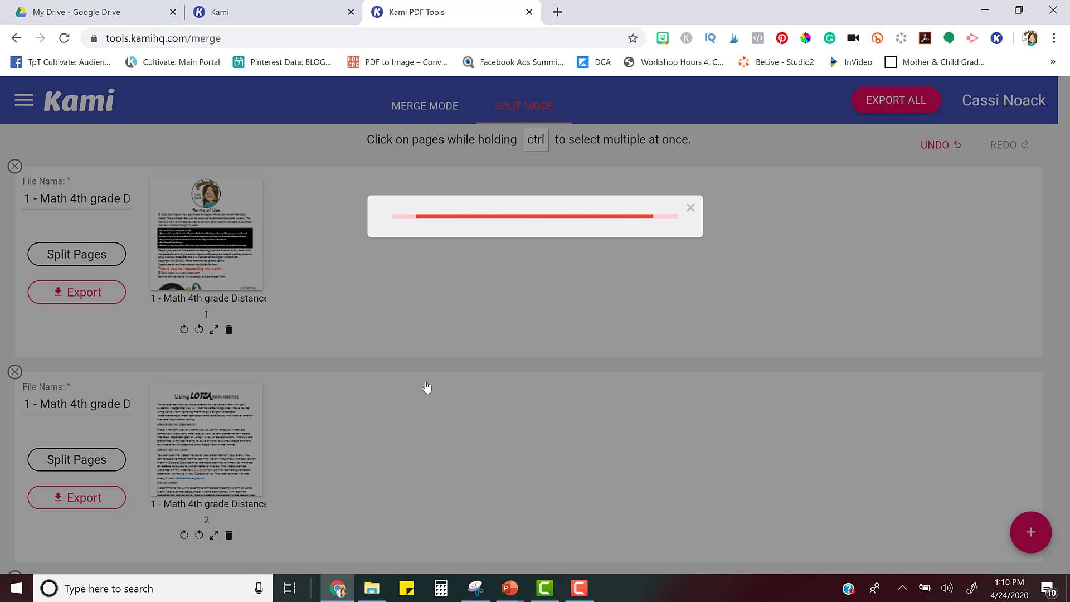
Open the Worksheets folder in Google Drive and look through the exported single-page PDFs.
{"action": "left_click", "coordinate": [127, 17]}
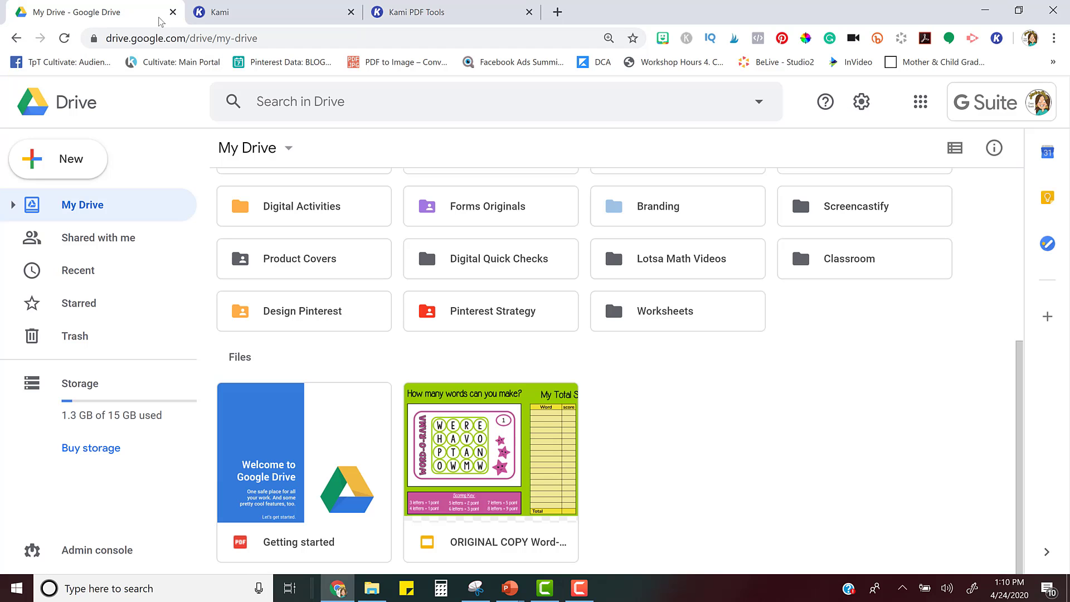
{"action": "double_click", "coordinate": [714, 312]}
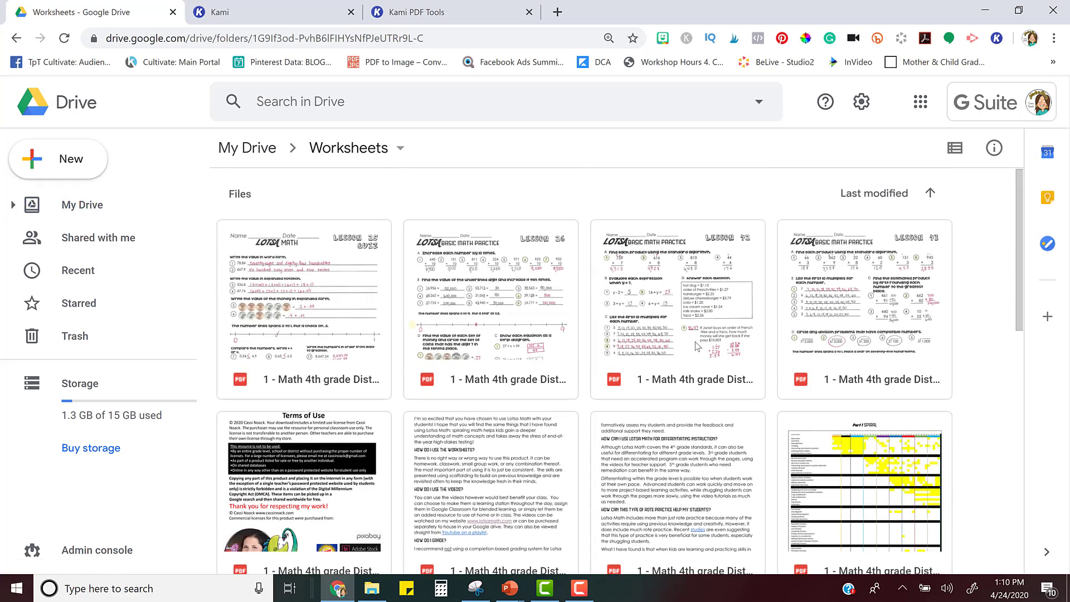
{"action": "scroll", "coordinate": [698, 353], "scroll_direction": "down", "scroll_amount": 3}
{"action": "scroll", "coordinate": [698, 353], "scroll_direction": "down", "scroll_amount": 6}
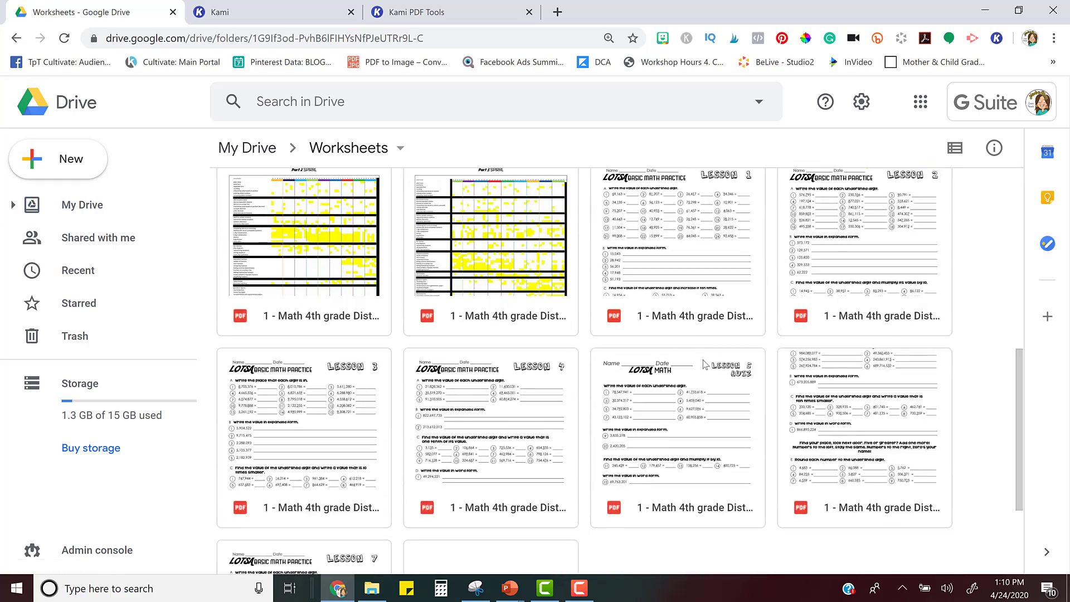
{"action": "scroll", "coordinate": [704, 361], "scroll_direction": "up", "scroll_amount": 6}
{"action": "scroll", "coordinate": [705, 364], "scroll_direction": "up", "scroll_amount": 3}
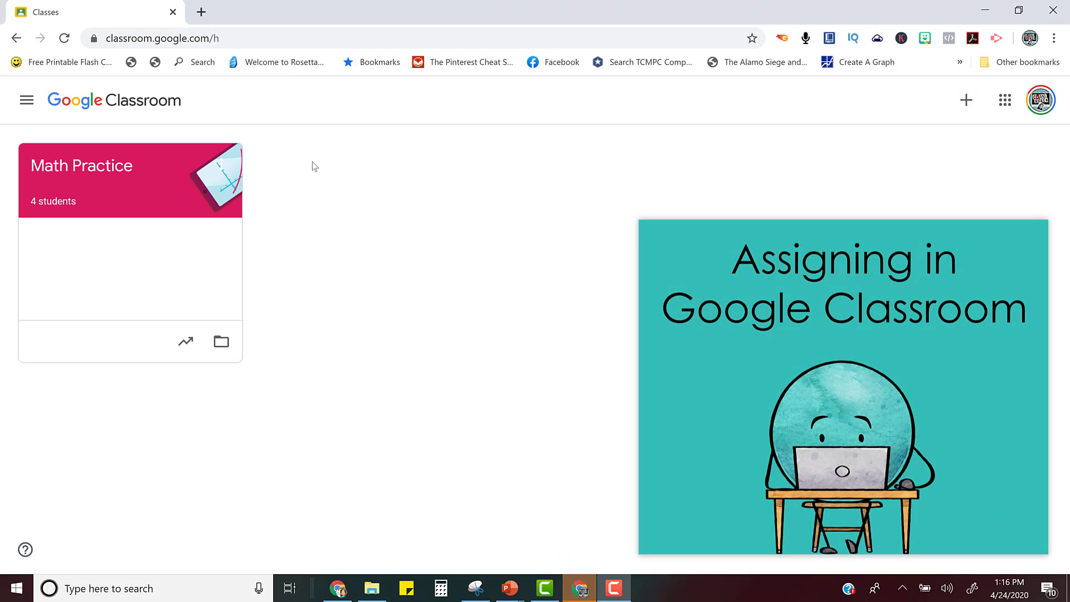
Create a new assignment titled "Practice Worksheet" in the classwork of the Math Practice class in Google Classroom.
{"action": "left_click", "coordinate": [45, 166]}
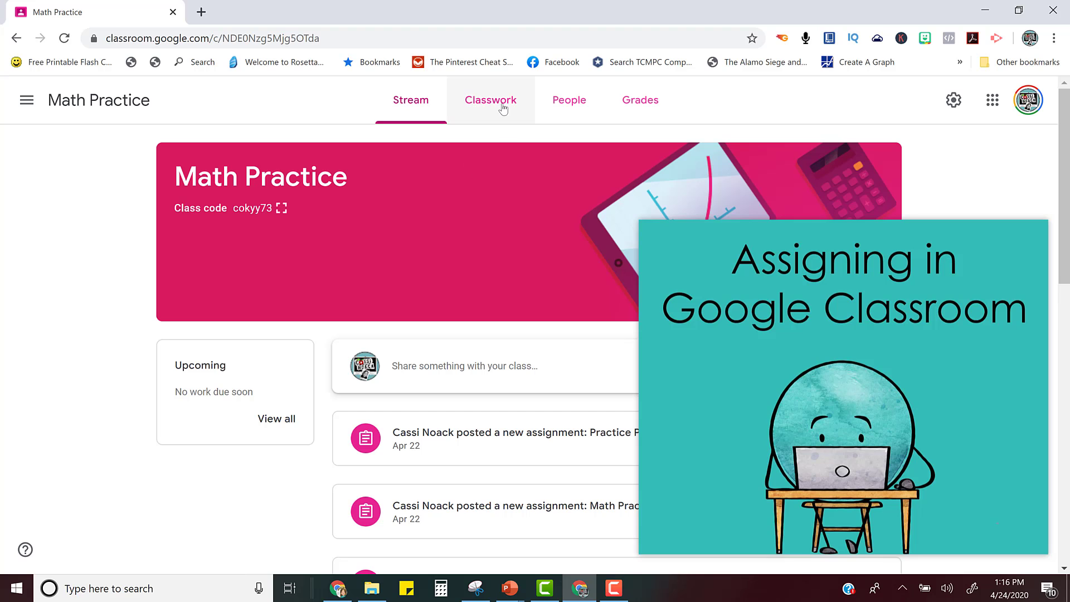
{"action": "left_click", "coordinate": [502, 106]}
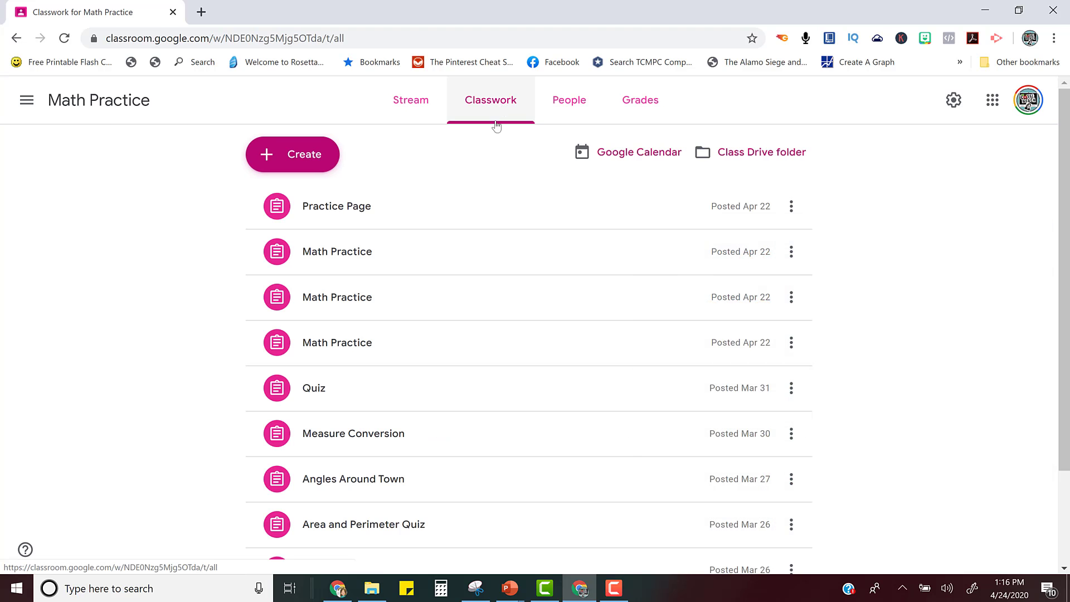
{"action": "left_click", "coordinate": [286, 155]}
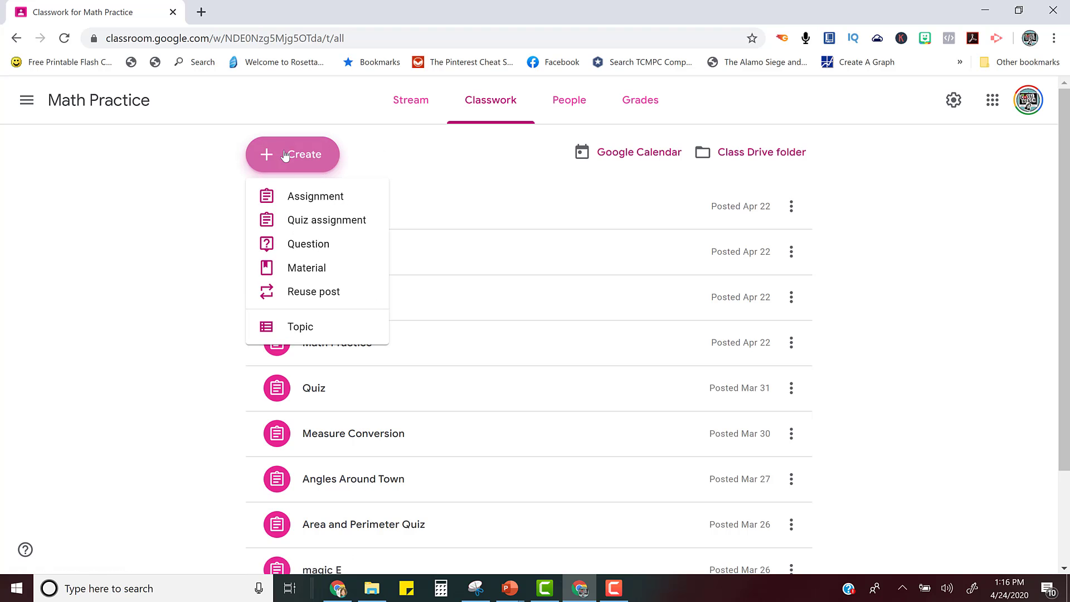
{"action": "left_click", "coordinate": [296, 197]}
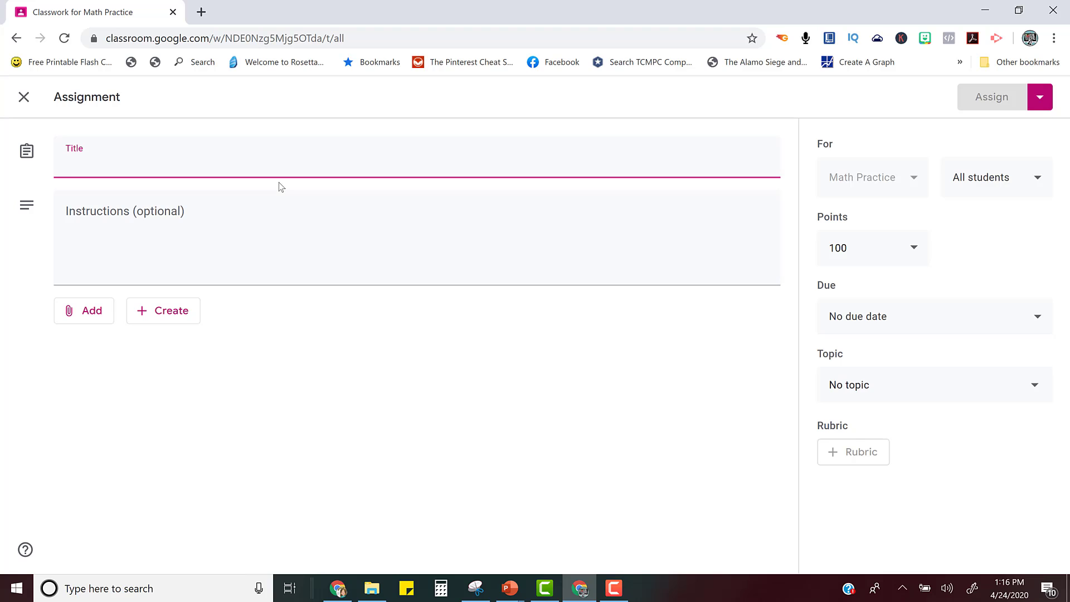
{"action": "type", "text": "Practice Worksheet"}
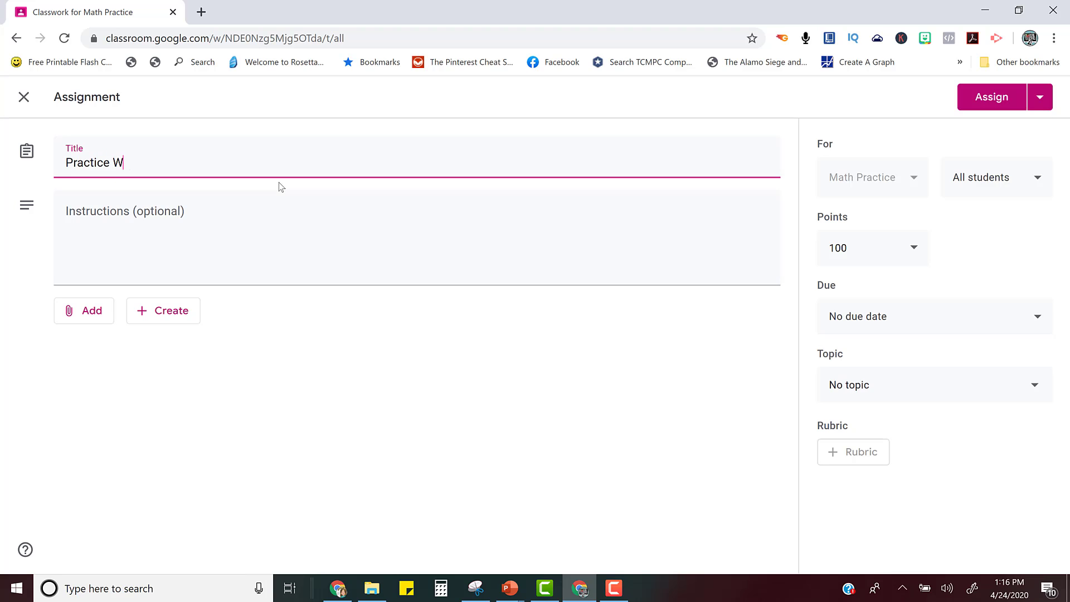
Browse My Drive for an attachment to the assignment, open the Worksheets folder and sort its files by name.
{"action": "left_click", "coordinate": [92, 311]}
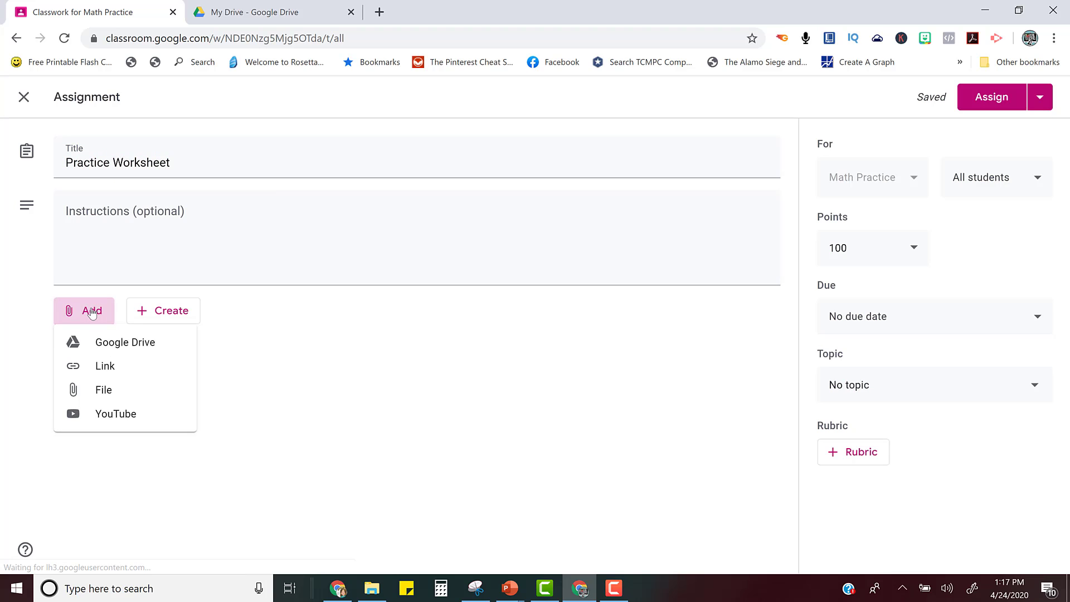
{"action": "left_click", "coordinate": [91, 358]}
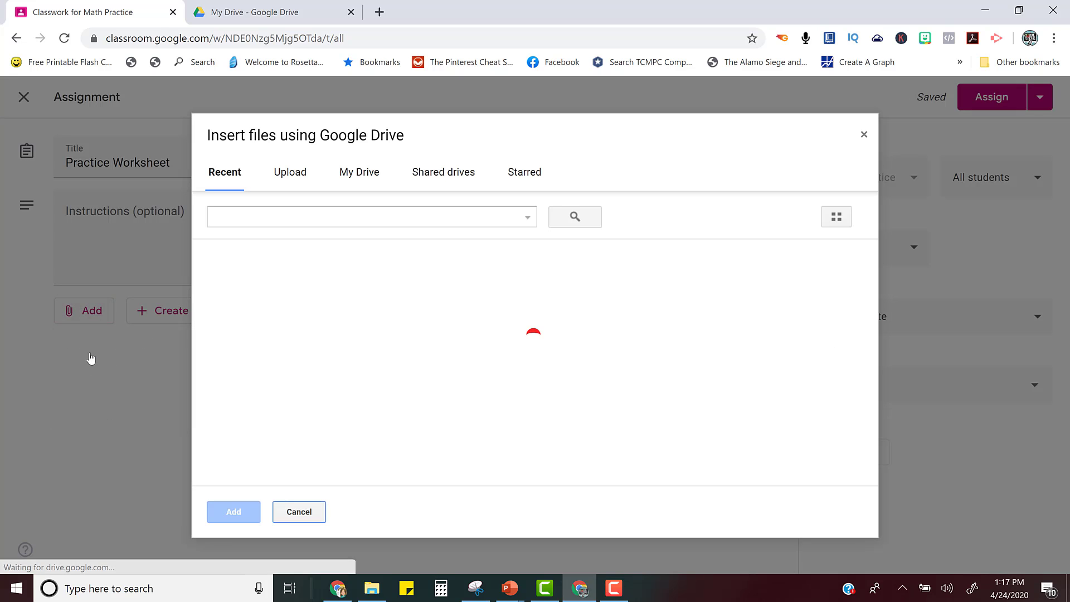
{"action": "left_click", "coordinate": [365, 178]}
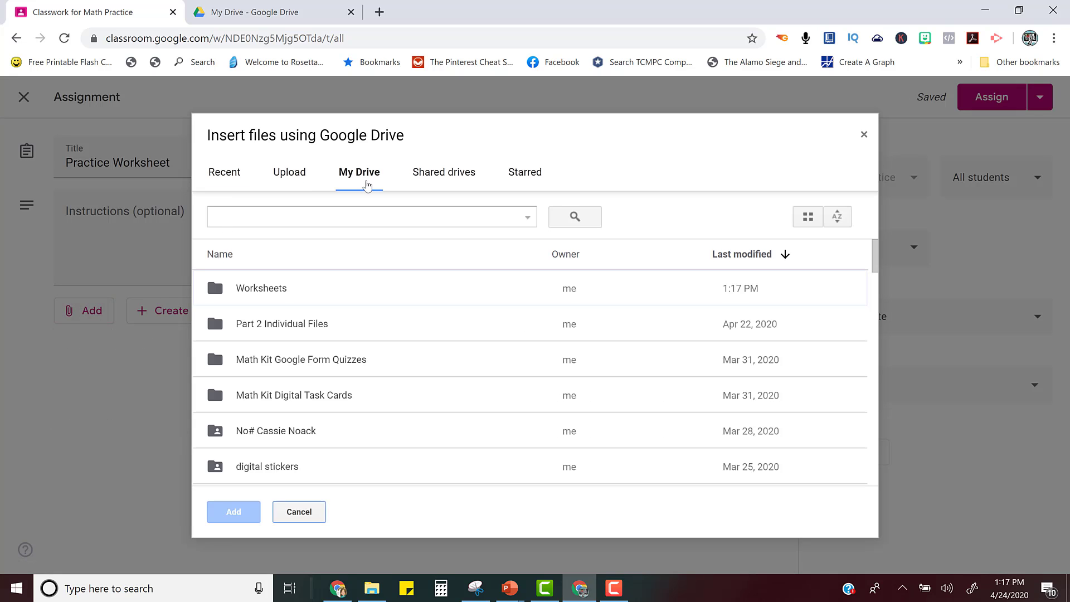
{"action": "double_click", "coordinate": [255, 290]}
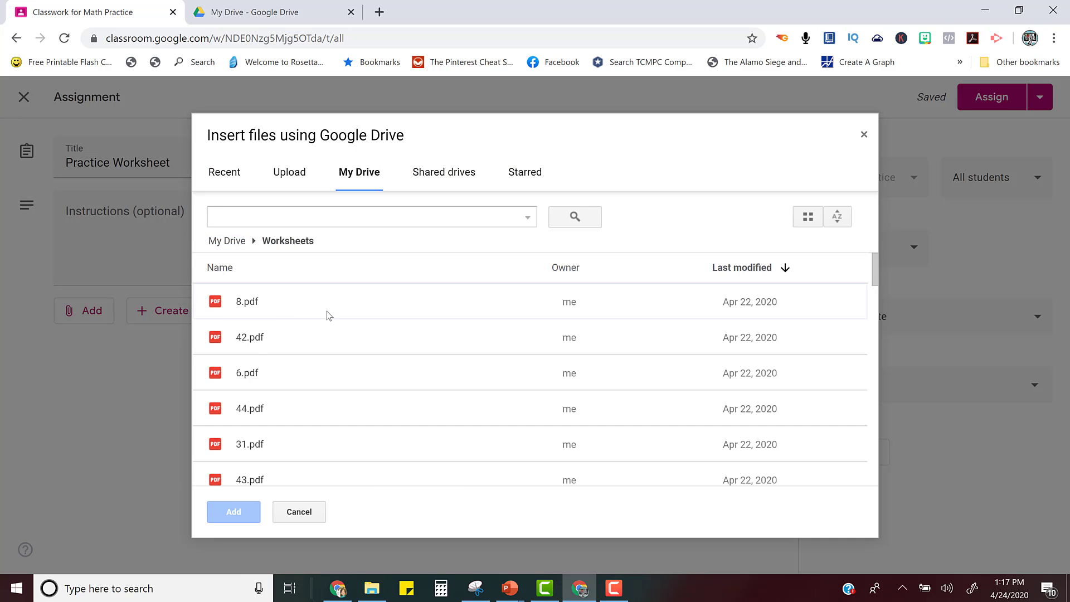
{"action": "scroll", "coordinate": [316, 374], "scroll_direction": "down", "scroll_amount": 1}
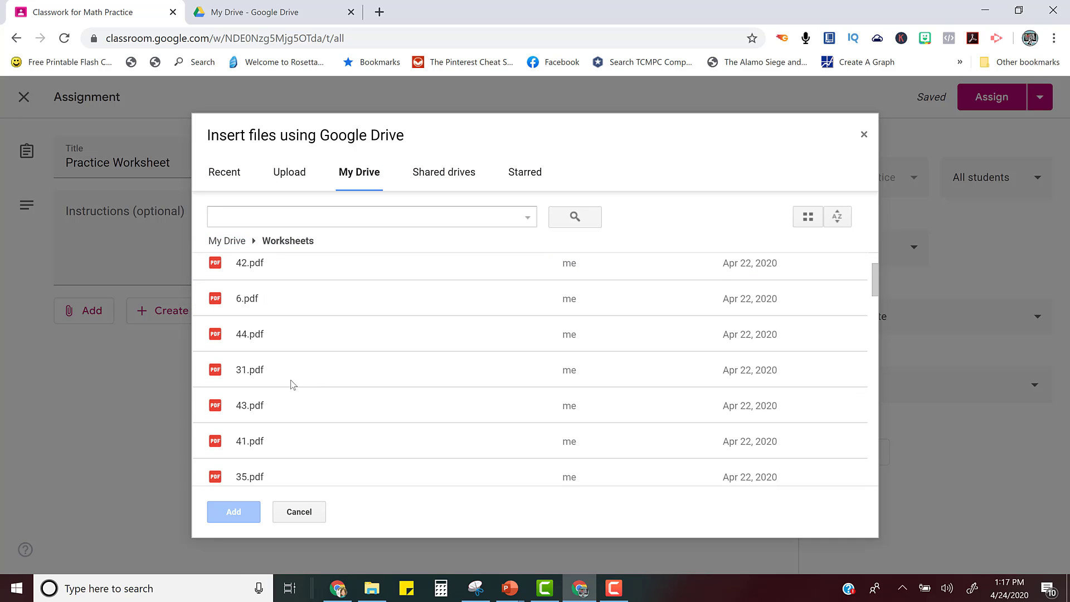
{"action": "scroll", "coordinate": [294, 384], "scroll_direction": "up", "scroll_amount": 2}
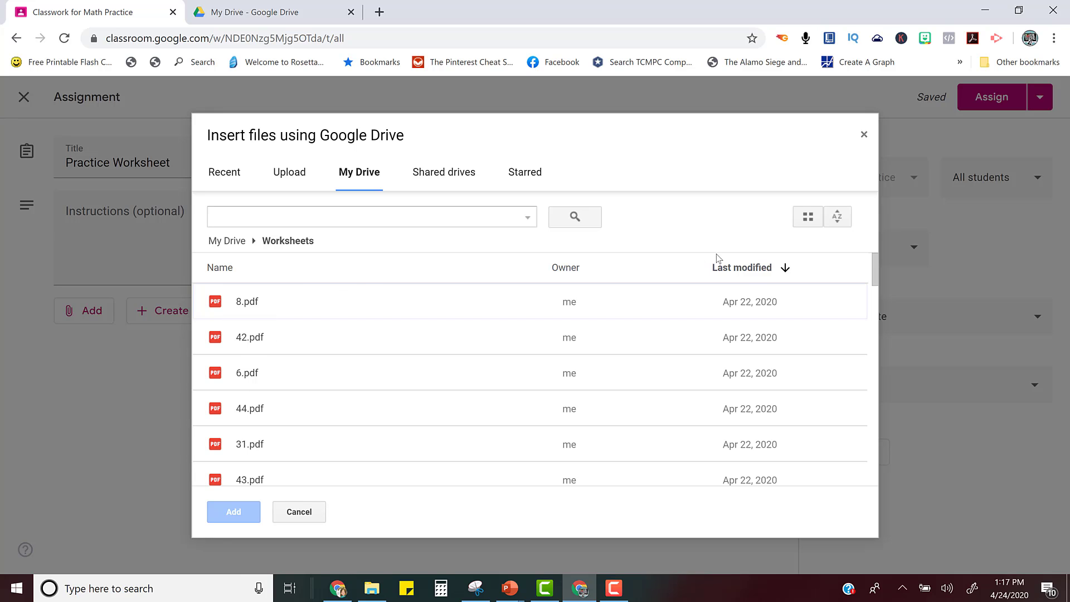
{"action": "left_click", "coordinate": [784, 268]}
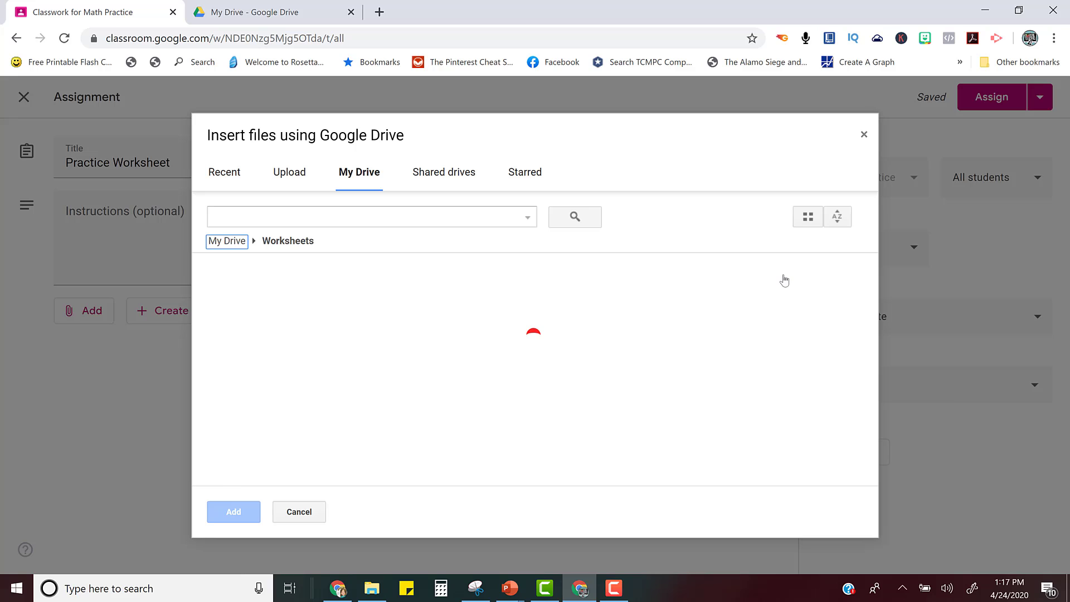
{"action": "left_click", "coordinate": [845, 221]}
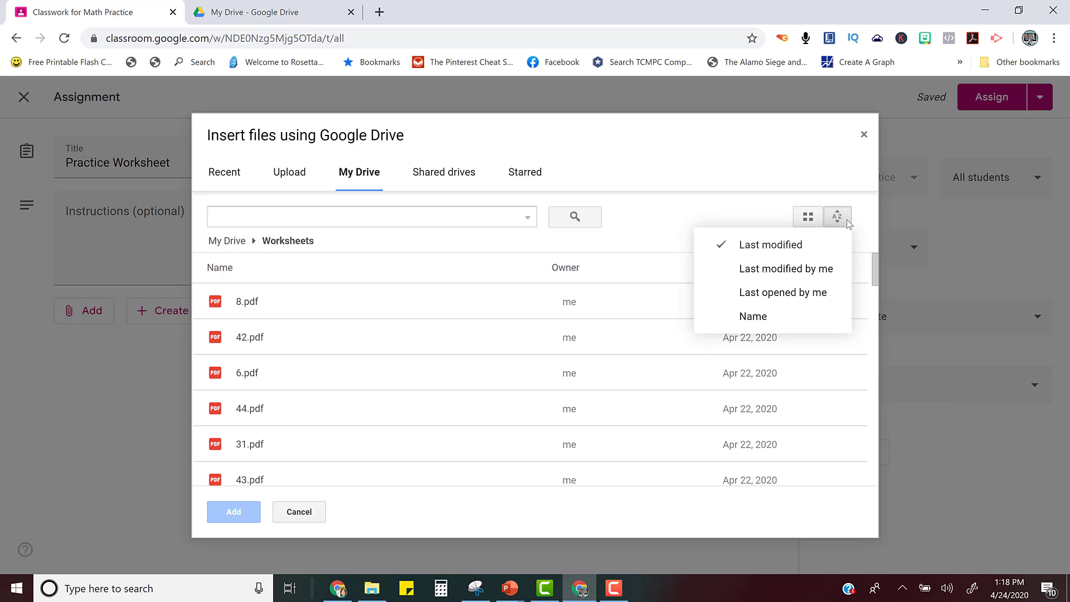
{"action": "left_click", "coordinate": [789, 318]}
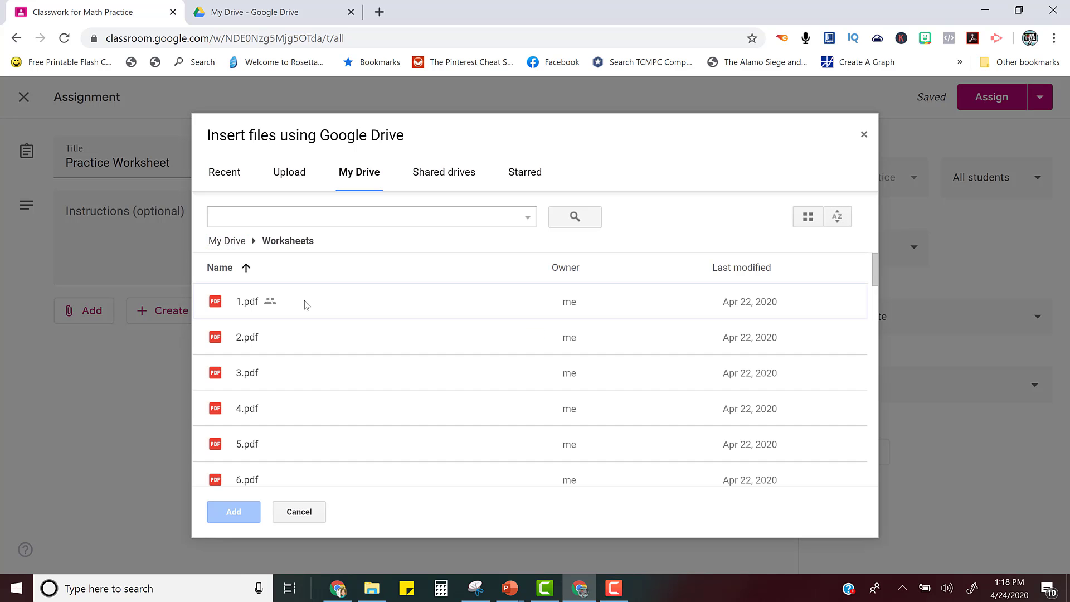
Attach 7.pdf from the Worksheets folder to the Practice Worksheet assignment.
{"action": "scroll", "coordinate": [303, 329], "scroll_direction": "down", "scroll_amount": 1}
{"action": "left_click", "coordinate": [249, 441]}
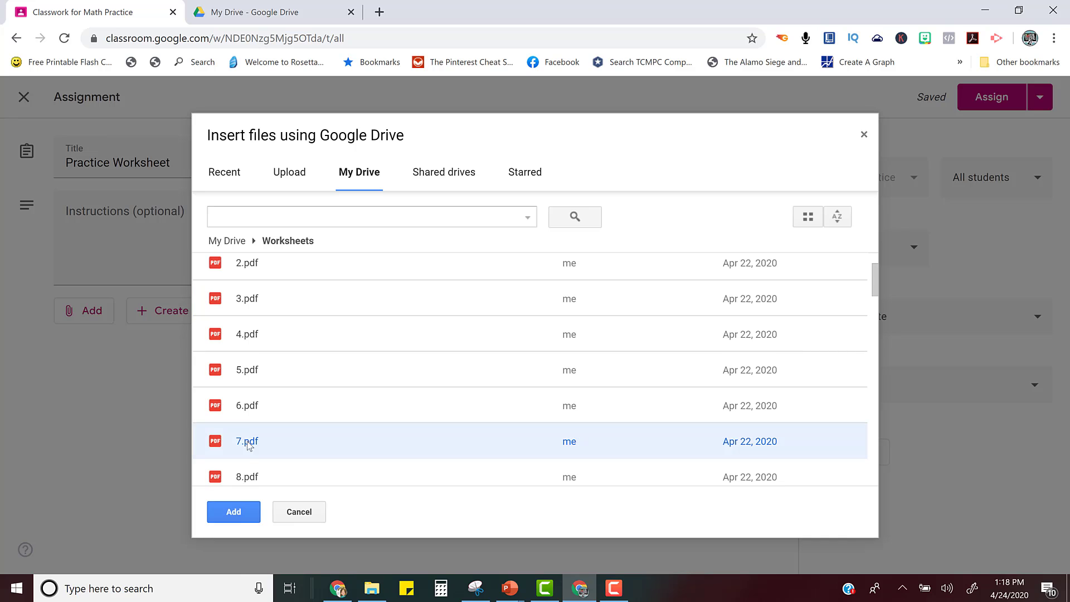
{"action": "left_click", "coordinate": [233, 512]}
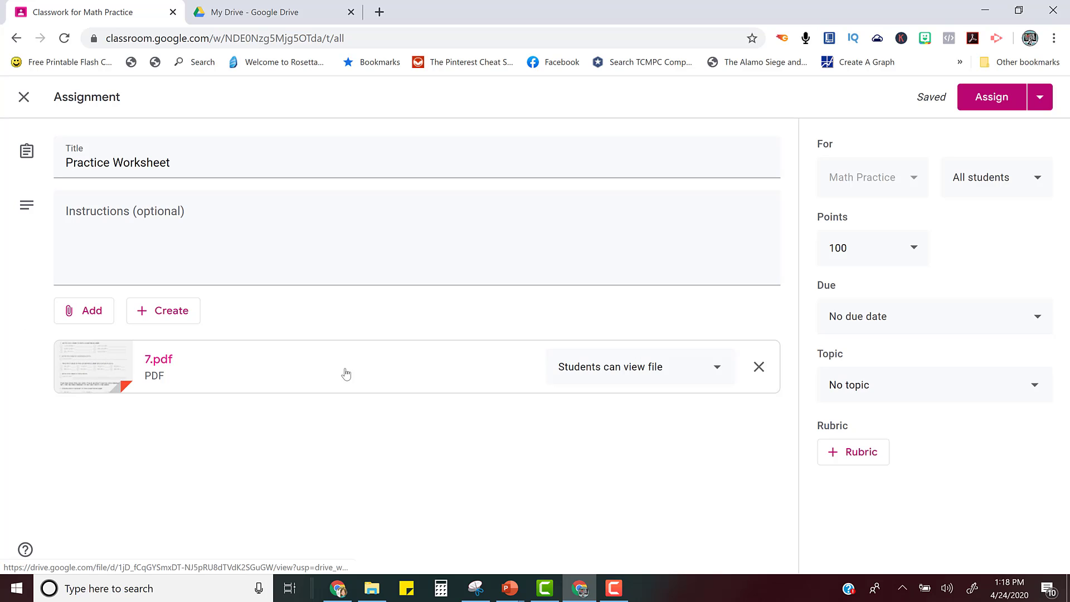
Set 7.pdf to make a copy for each student and assign the worksheet to the class.
{"action": "left_click", "coordinate": [718, 367]}
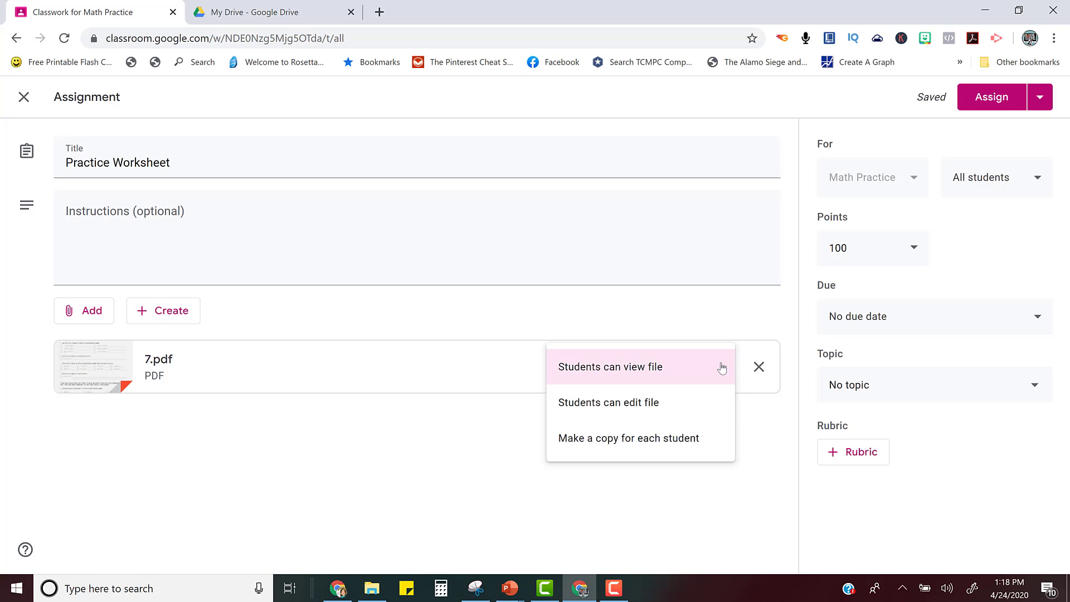
{"action": "left_click", "coordinate": [689, 438]}
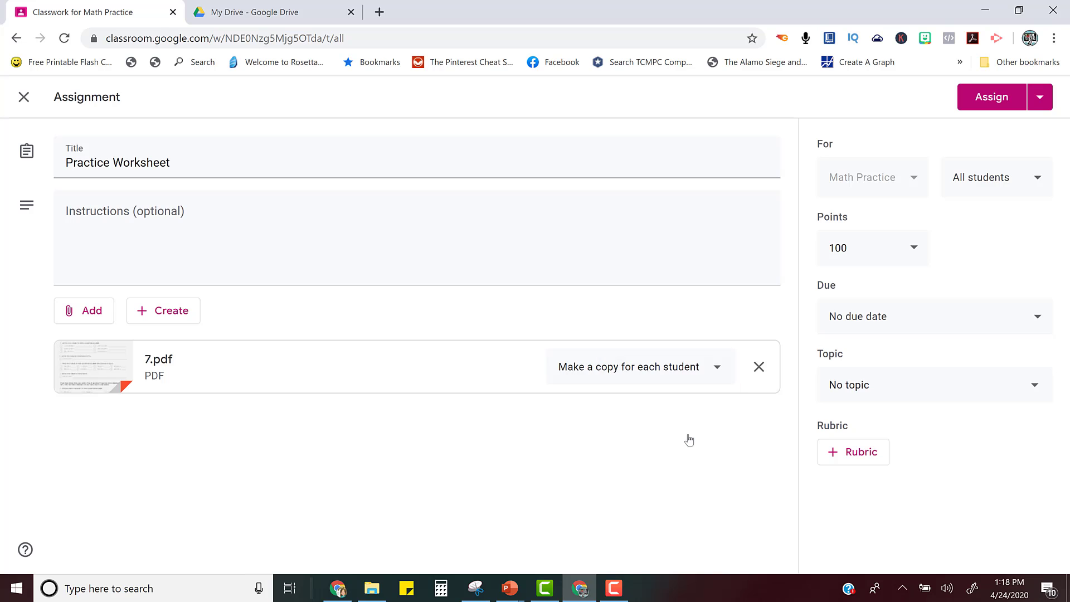
{"action": "left_click", "coordinate": [1016, 100]}
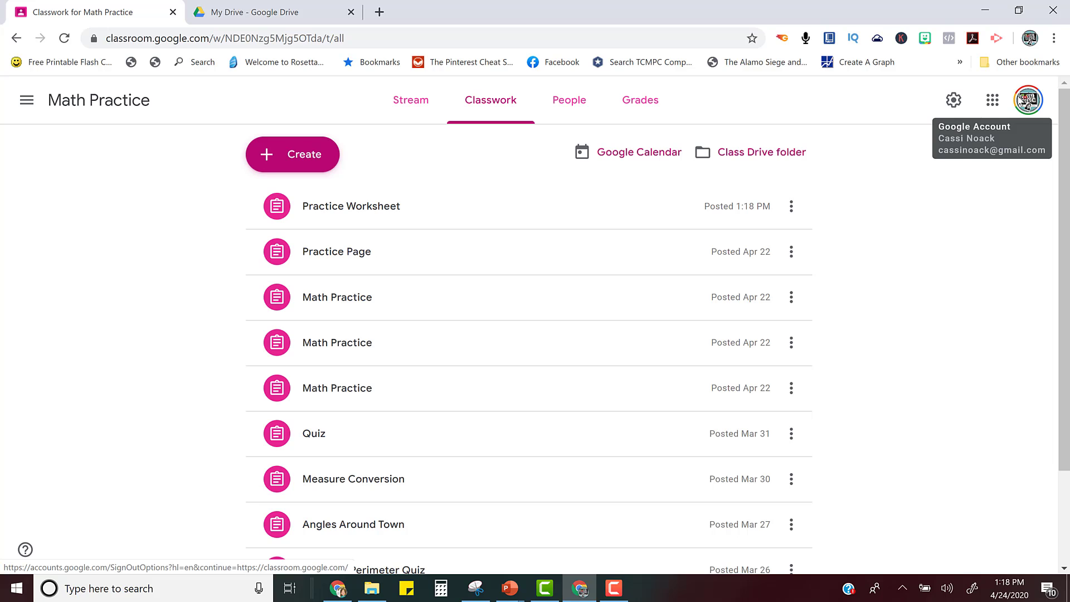
Switch to the practice student's browser profile, go to classroom.google.com and show the classwork of the Math Practice class.
{"action": "left_click", "coordinate": [1024, 44]}
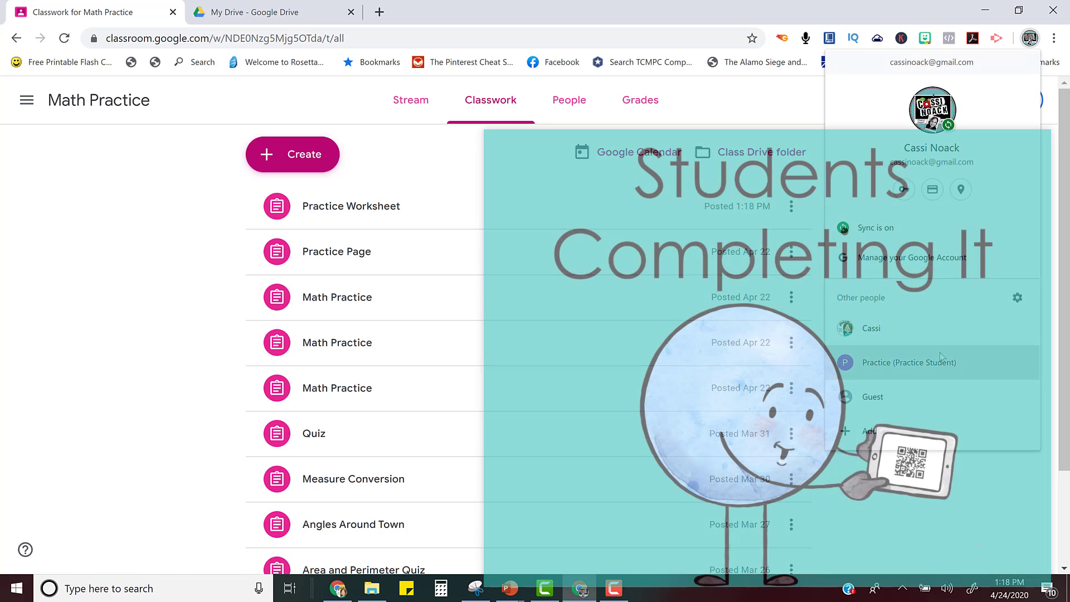
{"action": "left_click", "coordinate": [940, 356]}
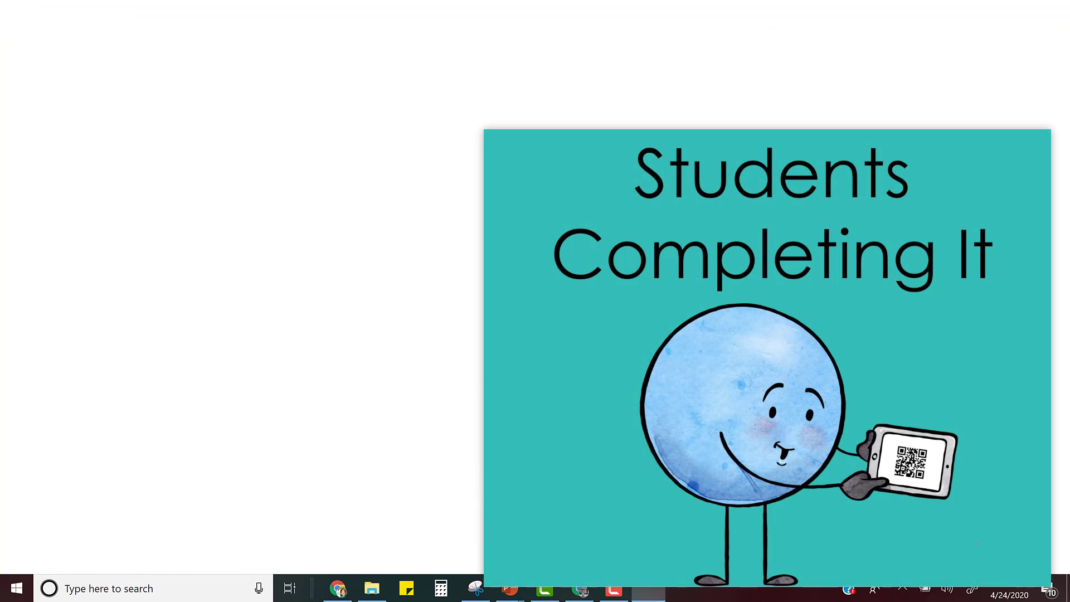
{"action": "type", "text": "classroom.google.com"}
{"action": "key", "text": "Return"}
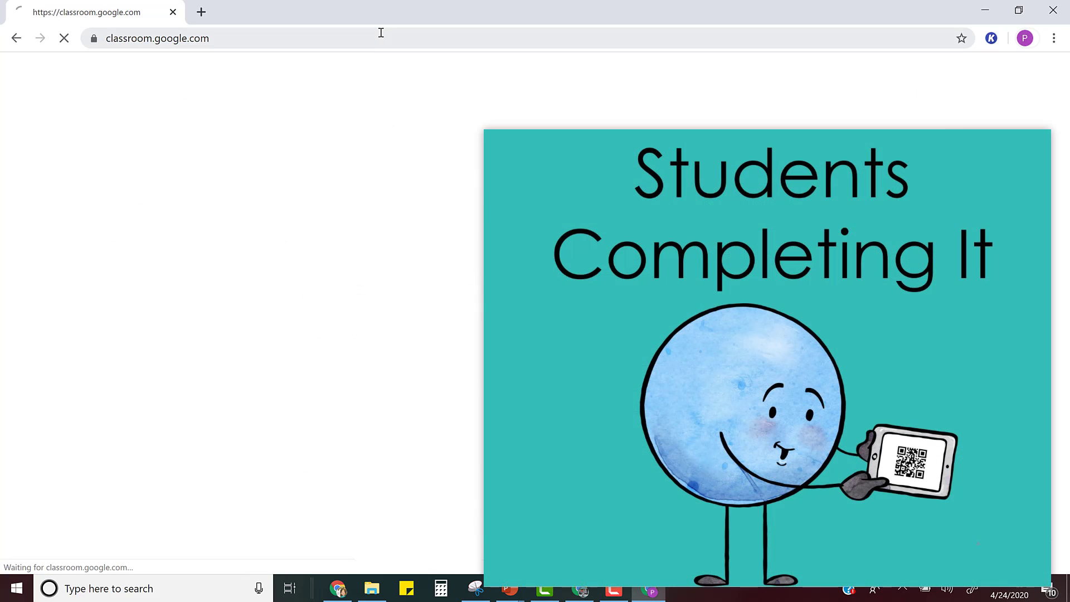
{"action": "left_click", "coordinate": [79, 150]}
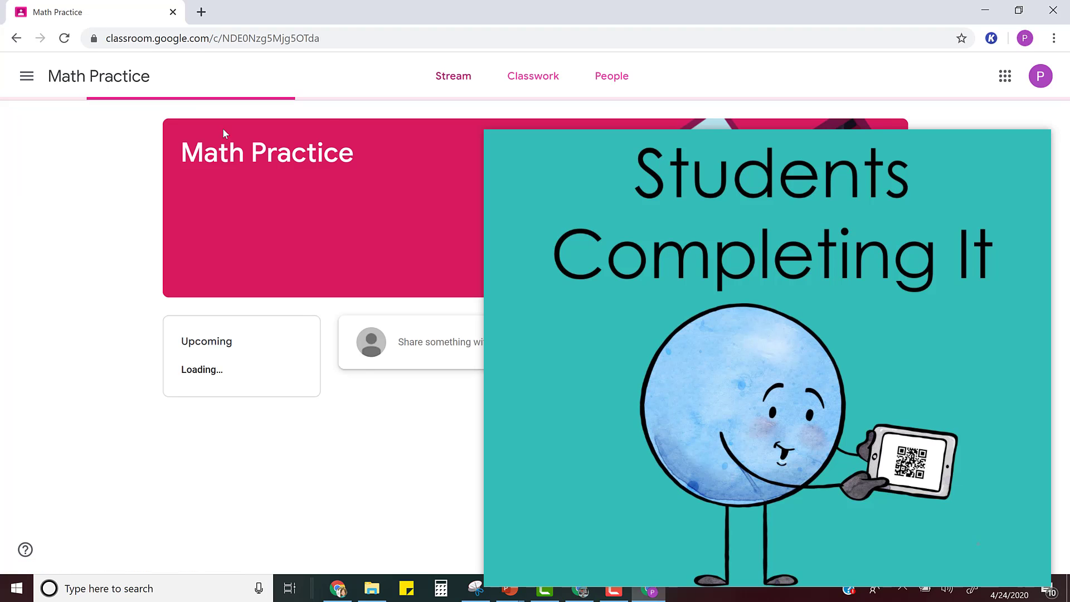
{"action": "left_click", "coordinate": [542, 83]}
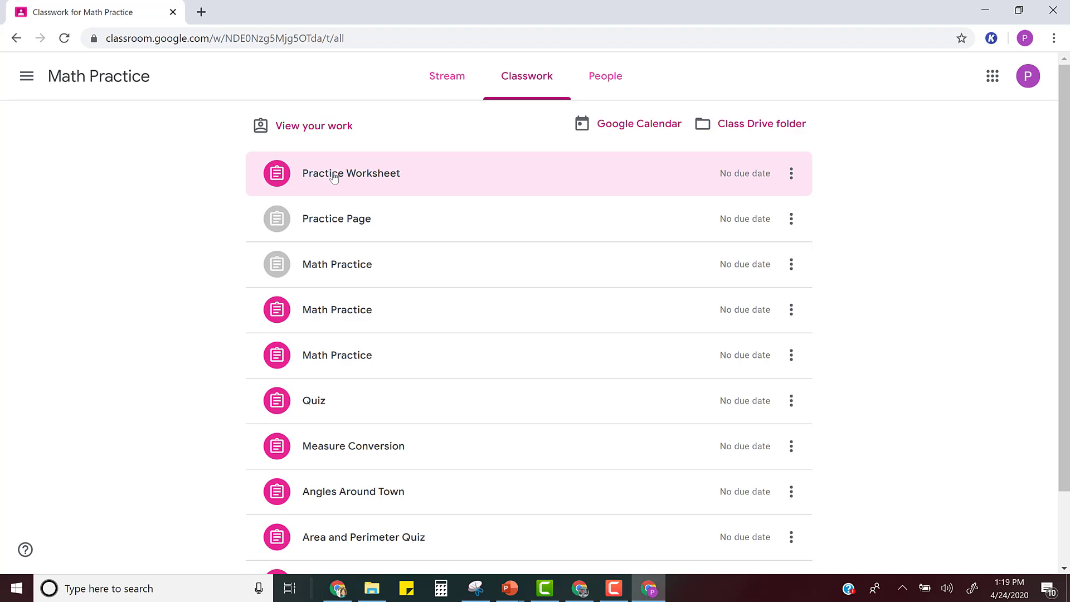
View the Practice Worksheet assignment as the student and open the attached copy of 7.pdf with Kami.
{"action": "left_click", "coordinate": [360, 177]}
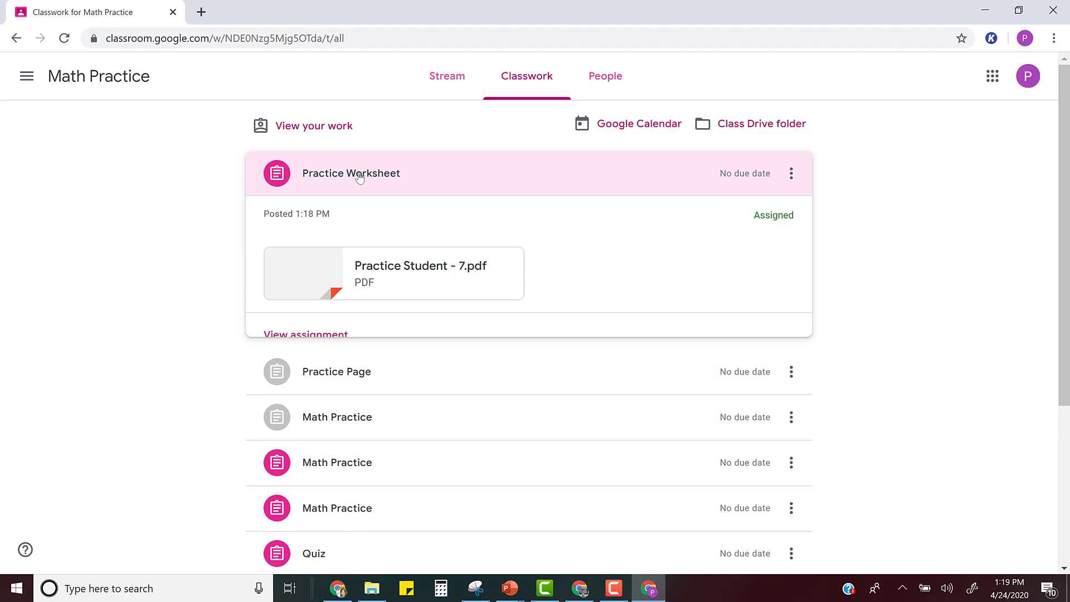
{"action": "left_click", "coordinate": [297, 337]}
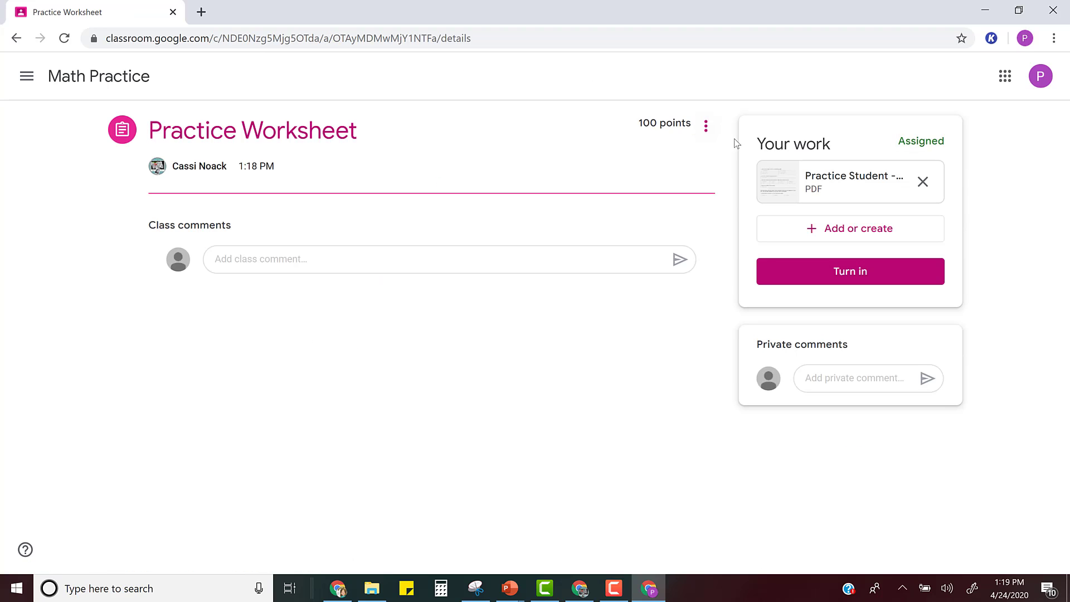
{"action": "left_click", "coordinate": [803, 184]}
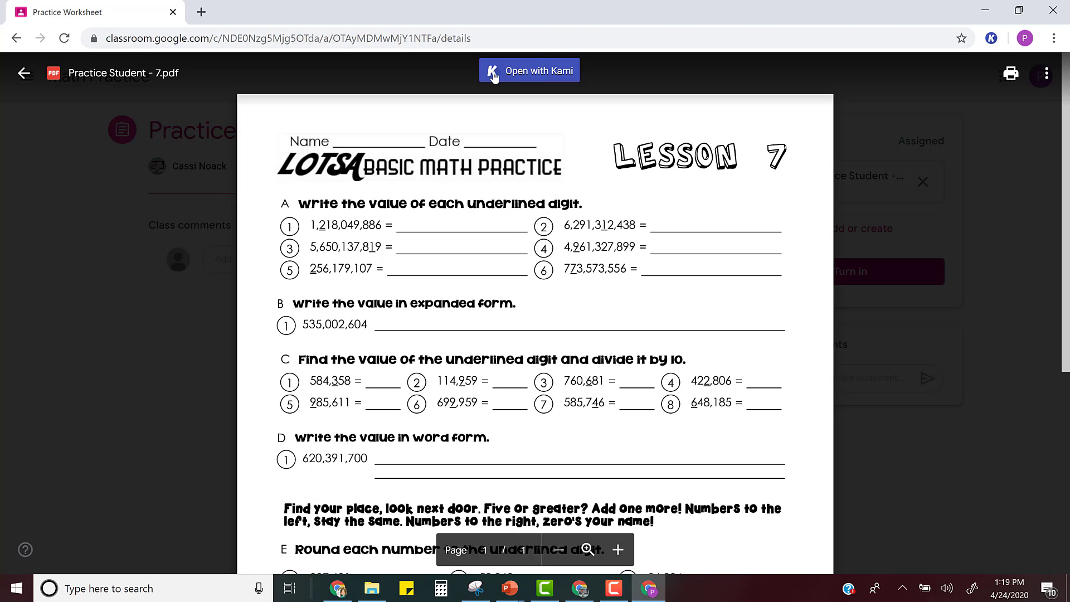
{"action": "left_click", "coordinate": [534, 78]}
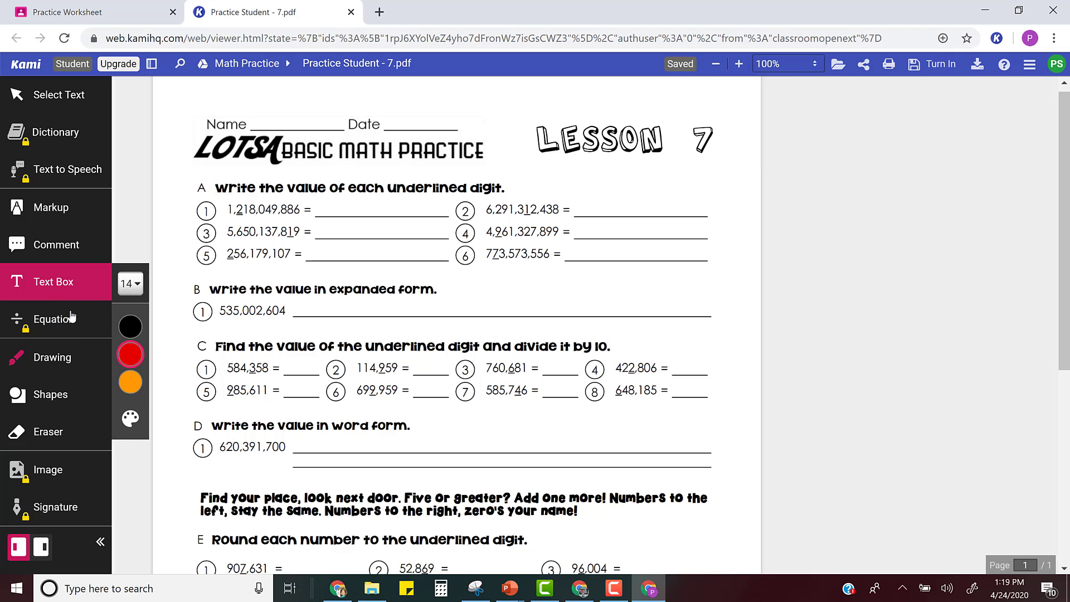
Try out Kami's Text Box, Drawing and Shapes tools on the worksheet.
{"action": "left_click", "coordinate": [337, 203]}
{"action": "left_click", "coordinate": [53, 358]}
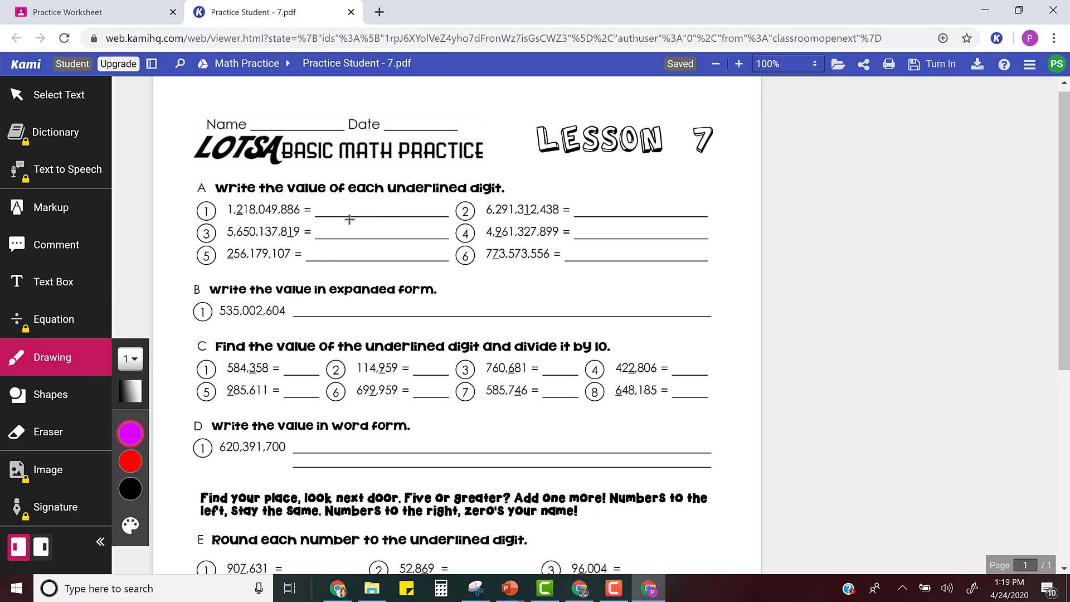
{"action": "left_click", "coordinate": [18, 394]}
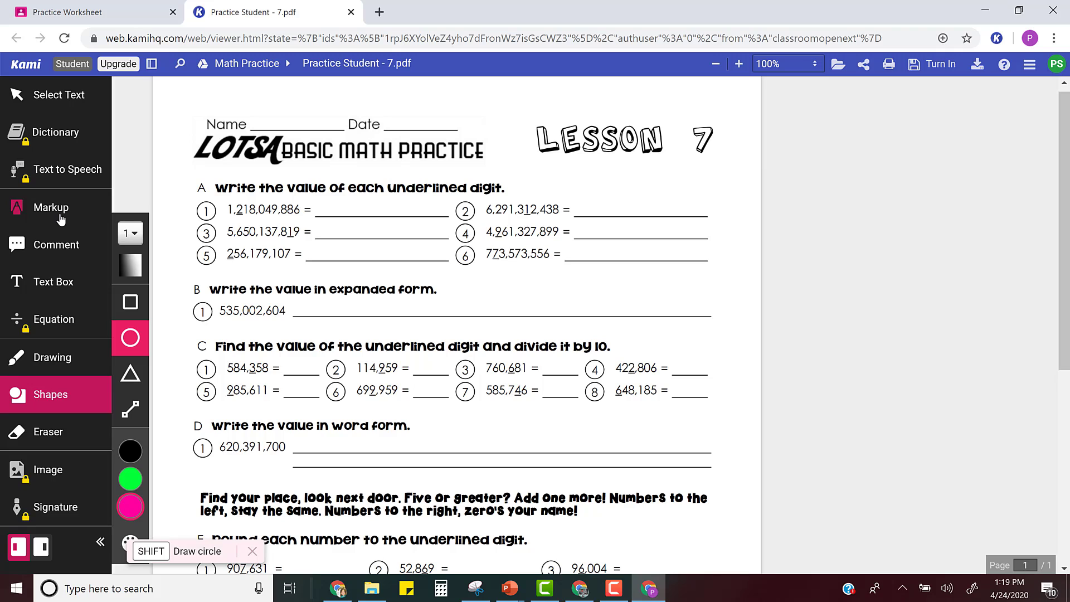
Add the text box answer 200,000,000 on the line of section A, question 1, and save the worksheet to Google Drive.
{"action": "left_click", "coordinate": [53, 281]}
{"action": "left_click", "coordinate": [319, 204]}
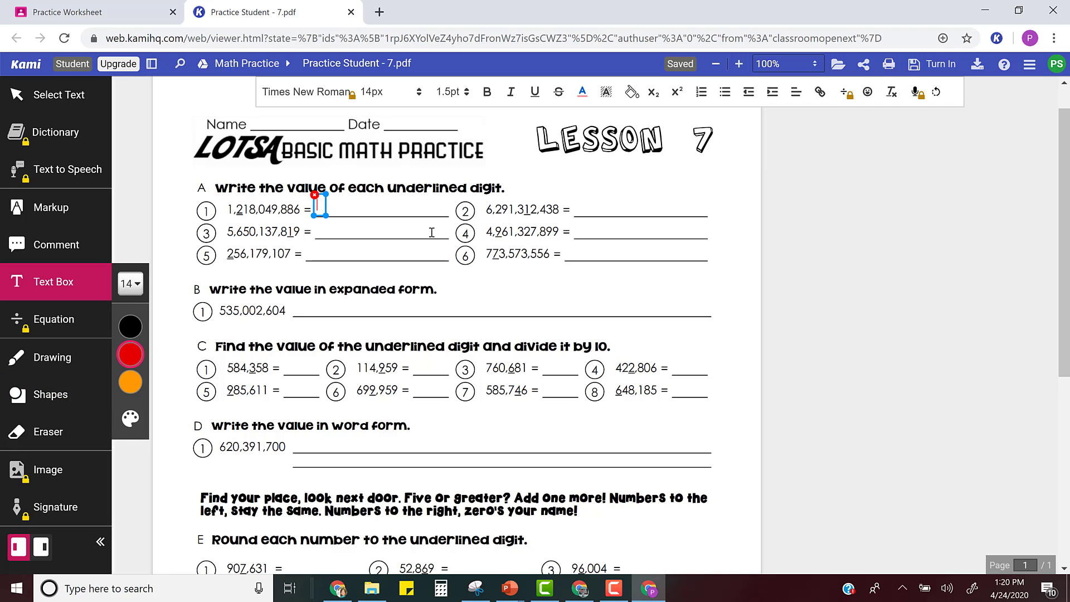
{"action": "type", "text": "200,000,000"}
{"action": "left_click", "coordinate": [431, 232]}
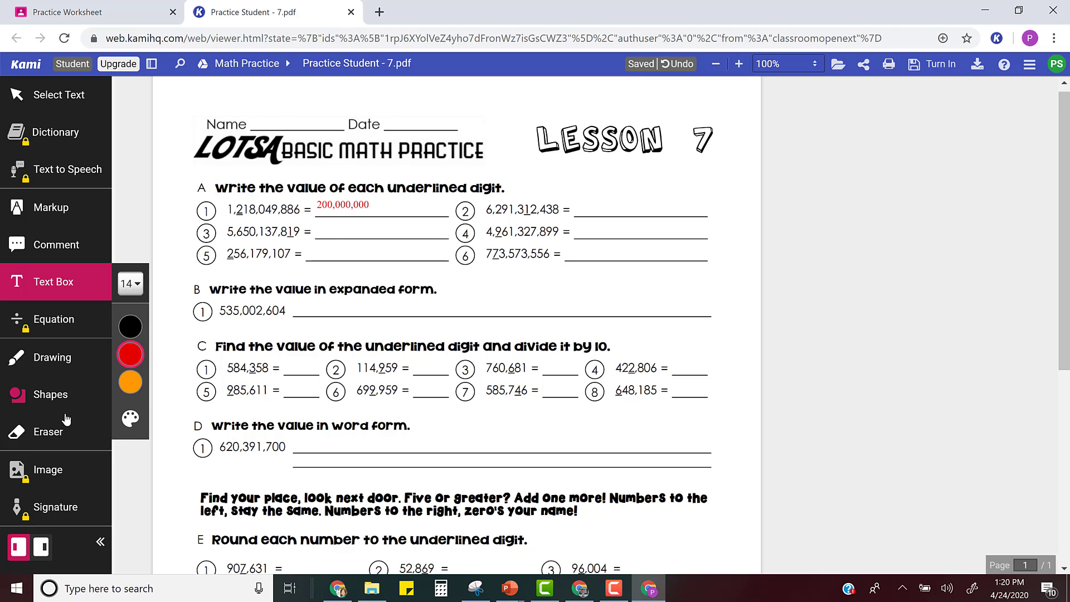
{"action": "left_click", "coordinate": [916, 71]}
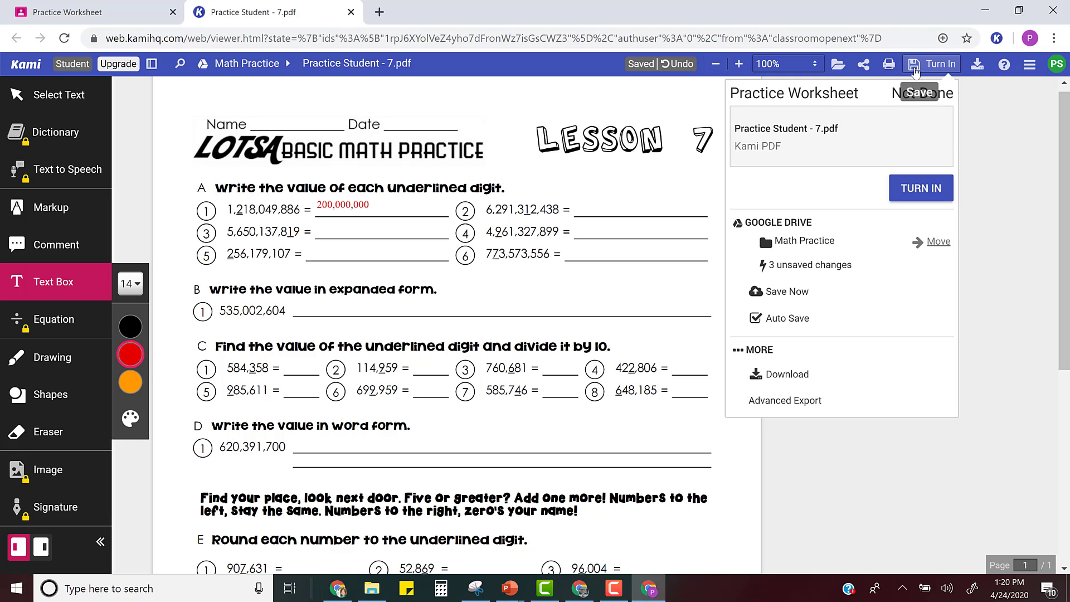
{"action": "left_click", "coordinate": [786, 292]}
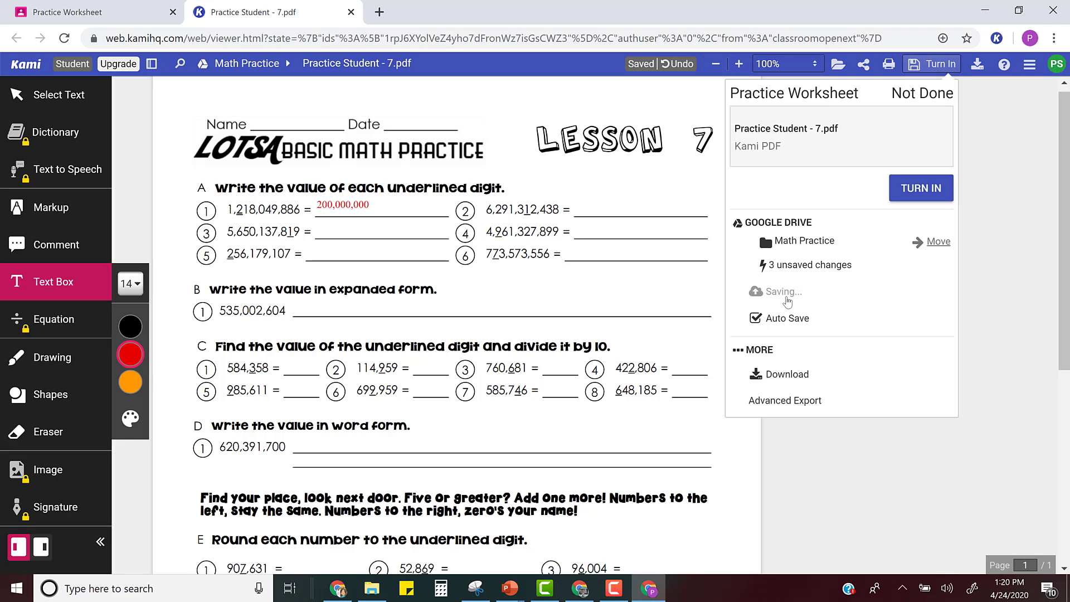
Return to the Practice Worksheet assignment in Google Classroom, close the PDF preview and turn in the student's copy of 7.pdf.
{"action": "left_click", "coordinate": [98, 15]}
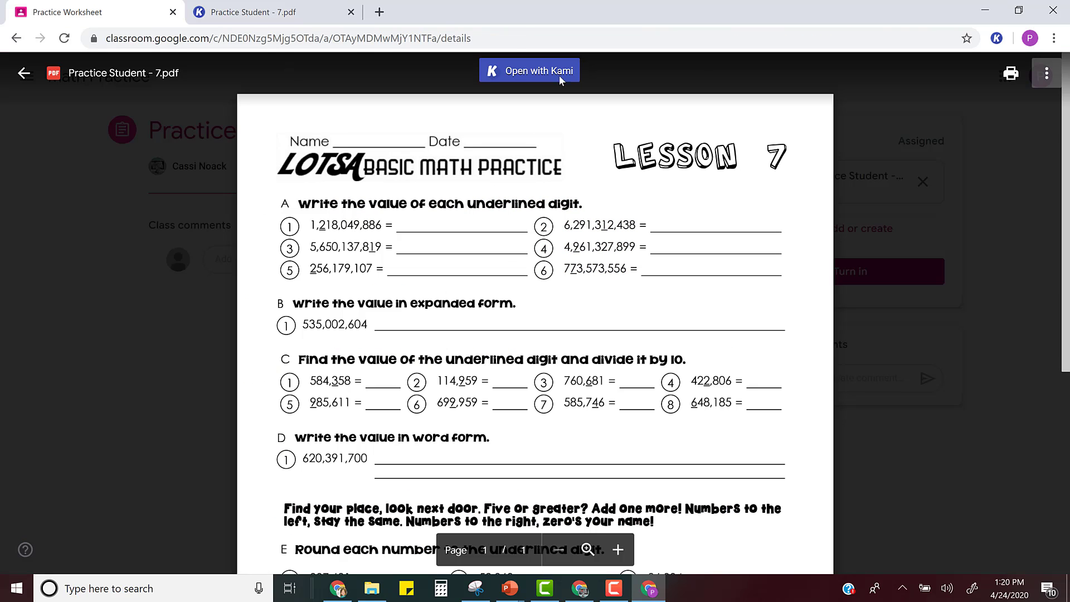
{"action": "left_click", "coordinate": [24, 73]}
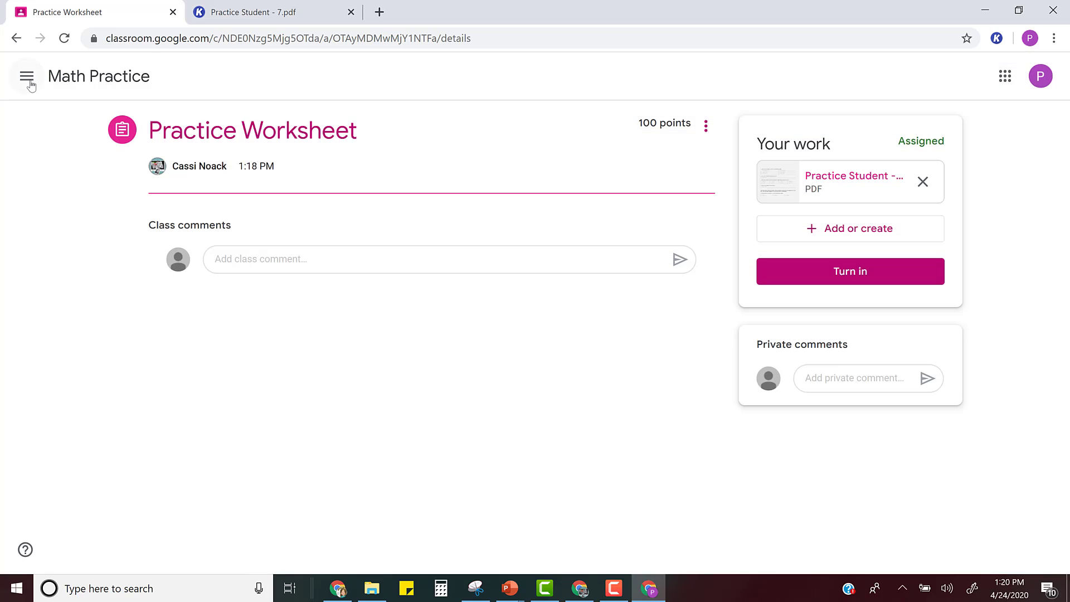
{"action": "left_click", "coordinate": [847, 275]}
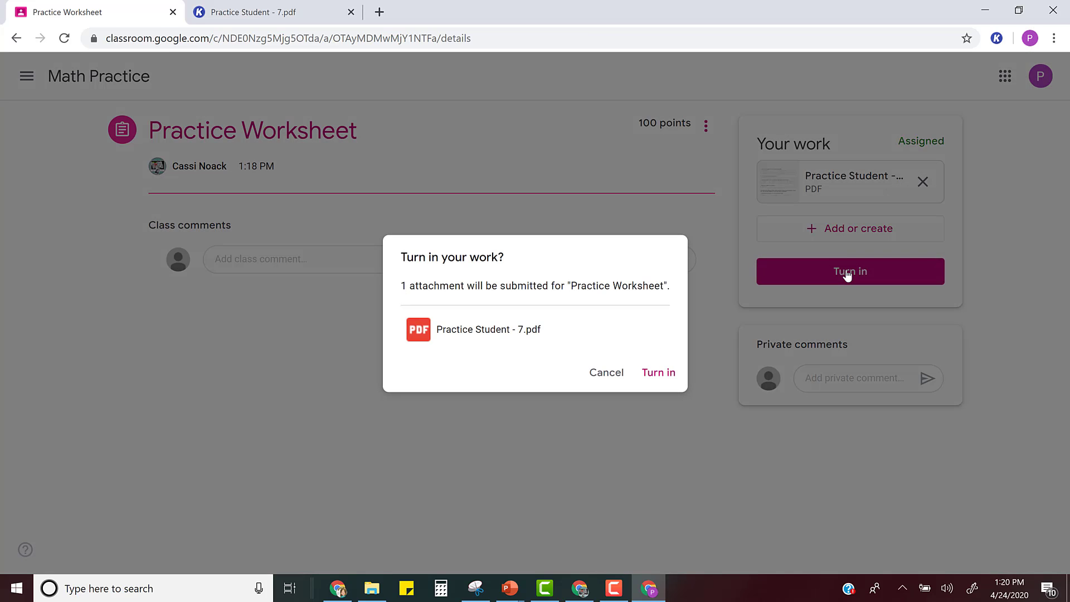
{"action": "left_click", "coordinate": [652, 373]}
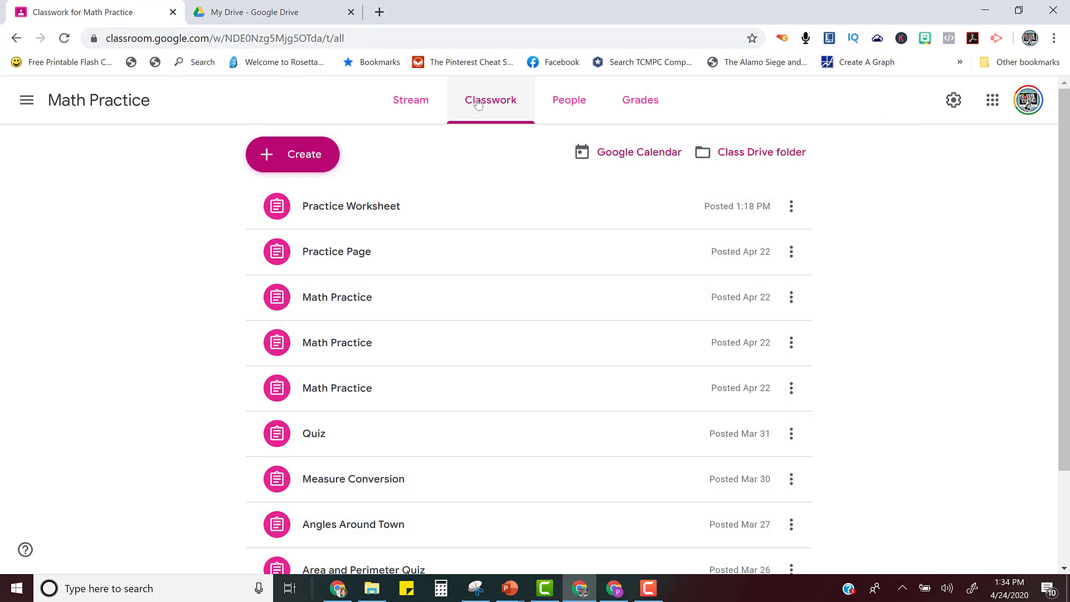
In the teacher's Math Practice class, view the Practice Worksheet submissions, open the practice student's turned-in 7.pdf and look over the answers.
{"action": "left_click", "coordinate": [329, 210]}
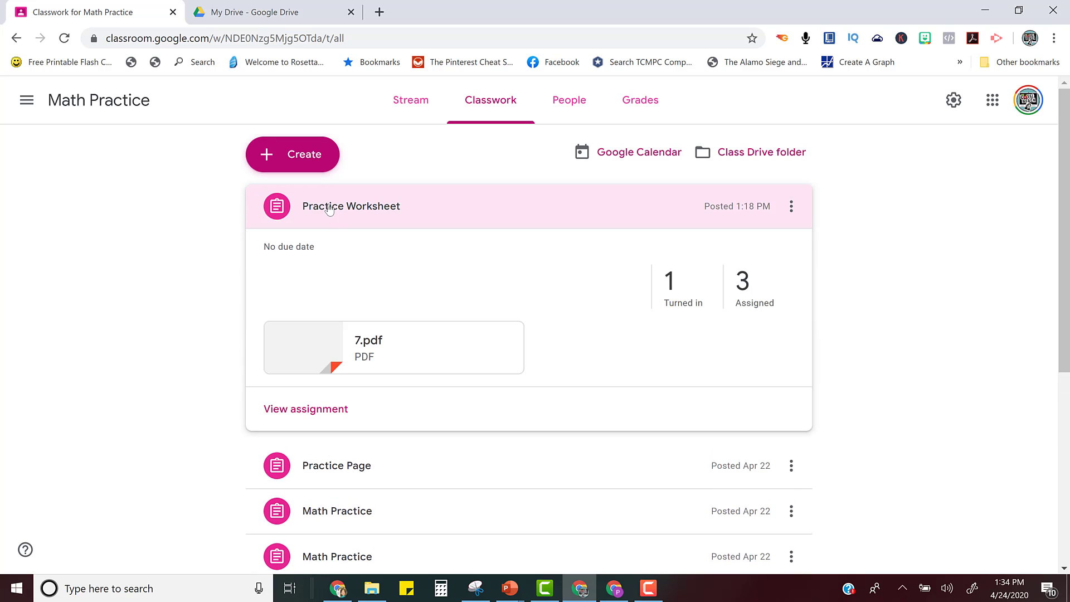
{"action": "left_click", "coordinate": [298, 409]}
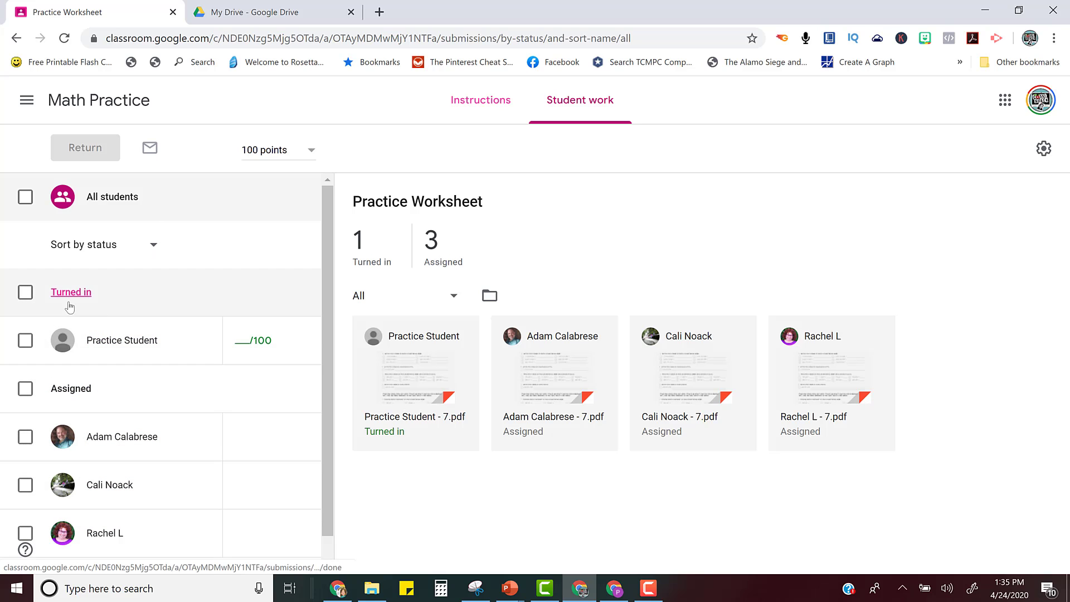
{"action": "left_click", "coordinate": [107, 345]}
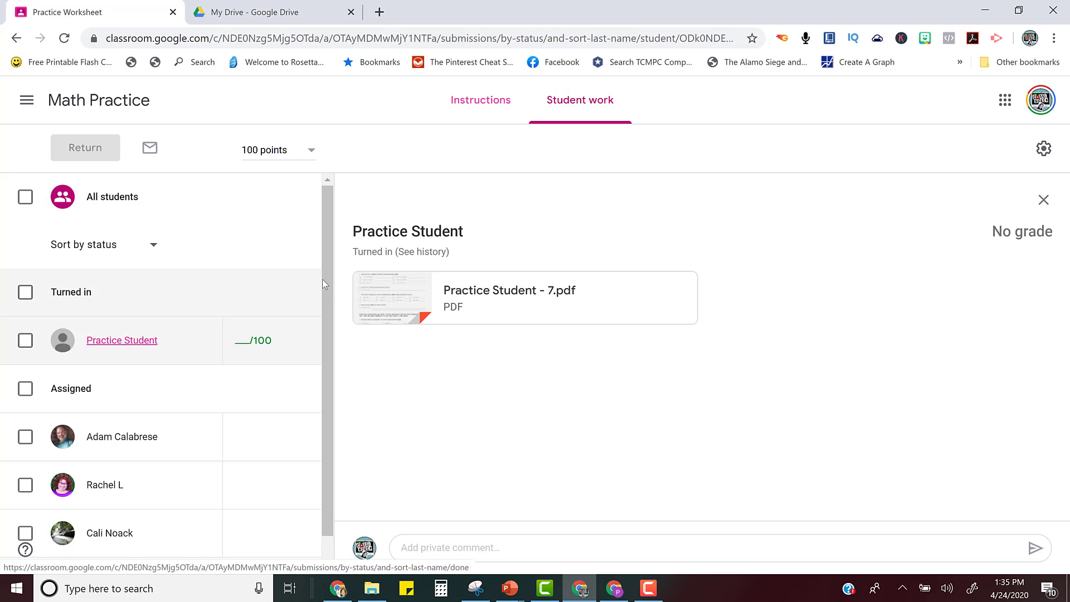
{"action": "left_click", "coordinate": [399, 304]}
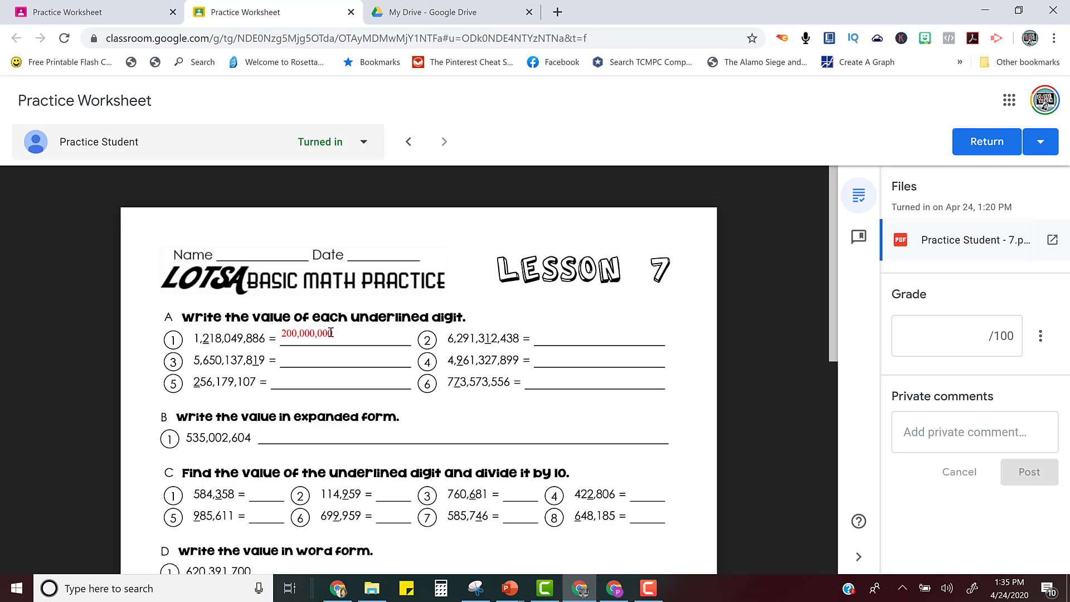
{"action": "scroll", "coordinate": [335, 336], "scroll_direction": "down", "scroll_amount": 1}
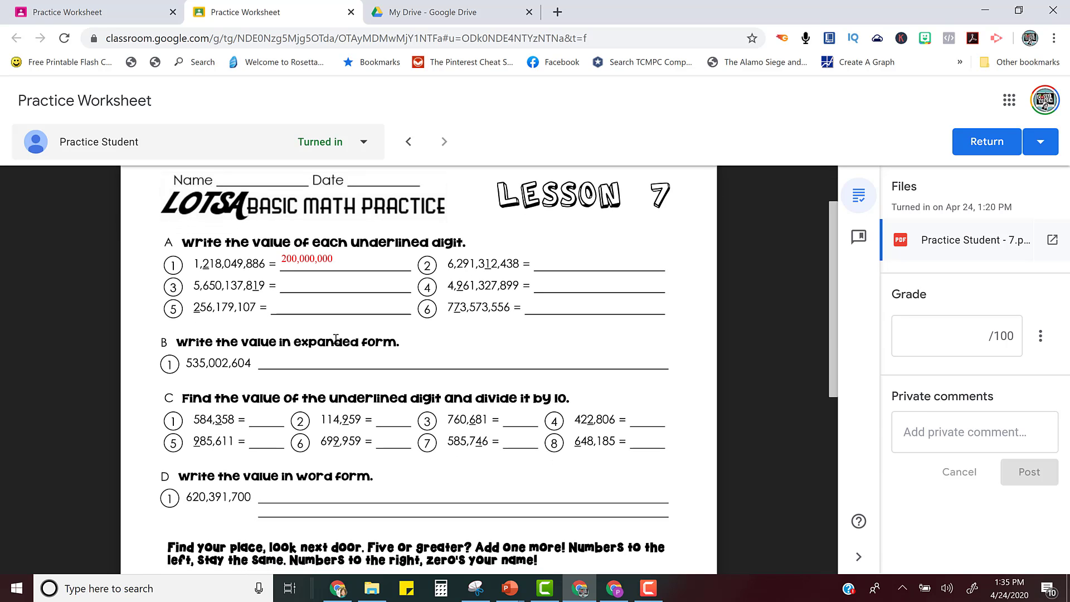
{"action": "scroll", "coordinate": [336, 339], "scroll_direction": "up", "scroll_amount": 1}
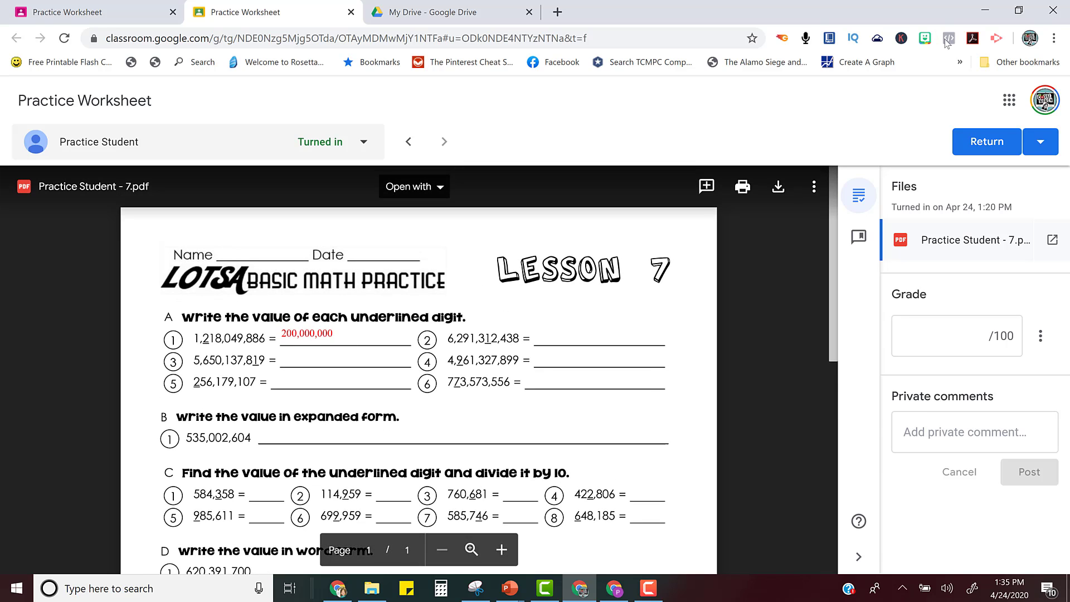